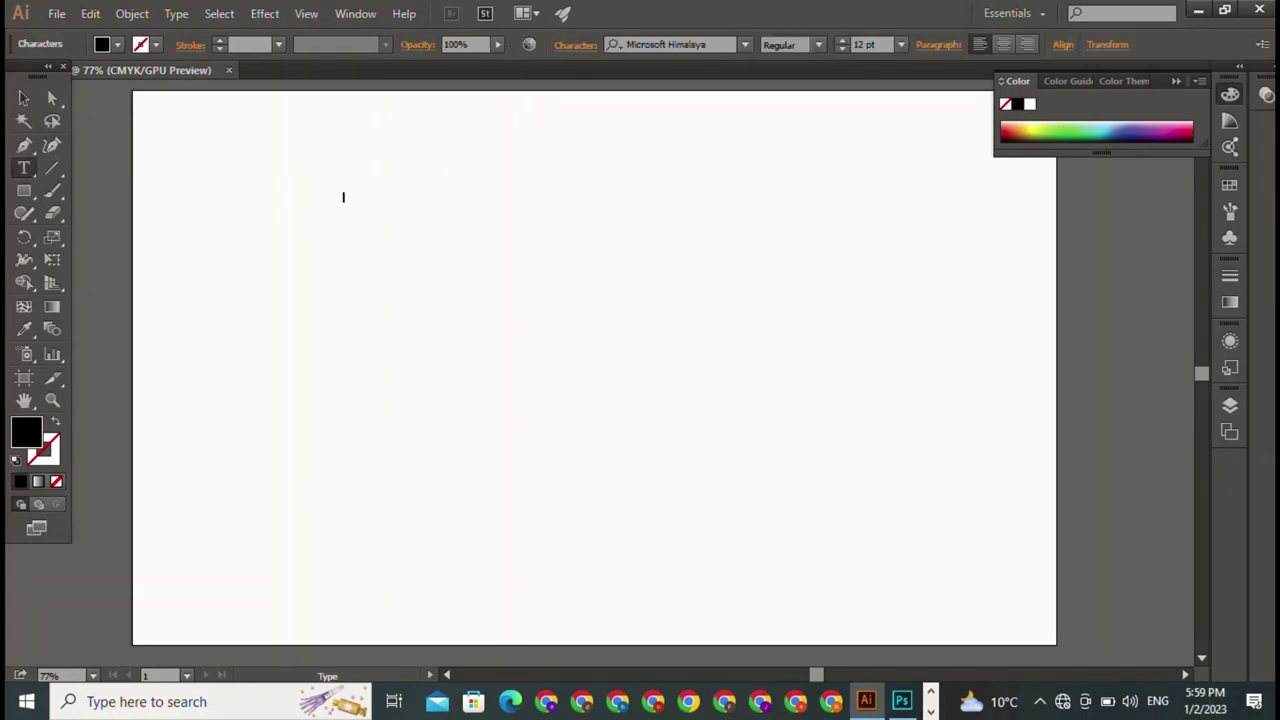
# Step: Type HAMZA and enlarge it to about 175.5 pt near the page centre
pyautogui.write('IA')
pyautogui.press('Escape')
pyautogui.moveTo(386, 208)
pyautogui.mouseDown()
pyautogui.moveTo(541, 322)
pyautogui.moveTo(672, 368)
pyautogui.mouseUp()
pyautogui.moveTo(500, 300); pyautogui.dragTo(522, 327)
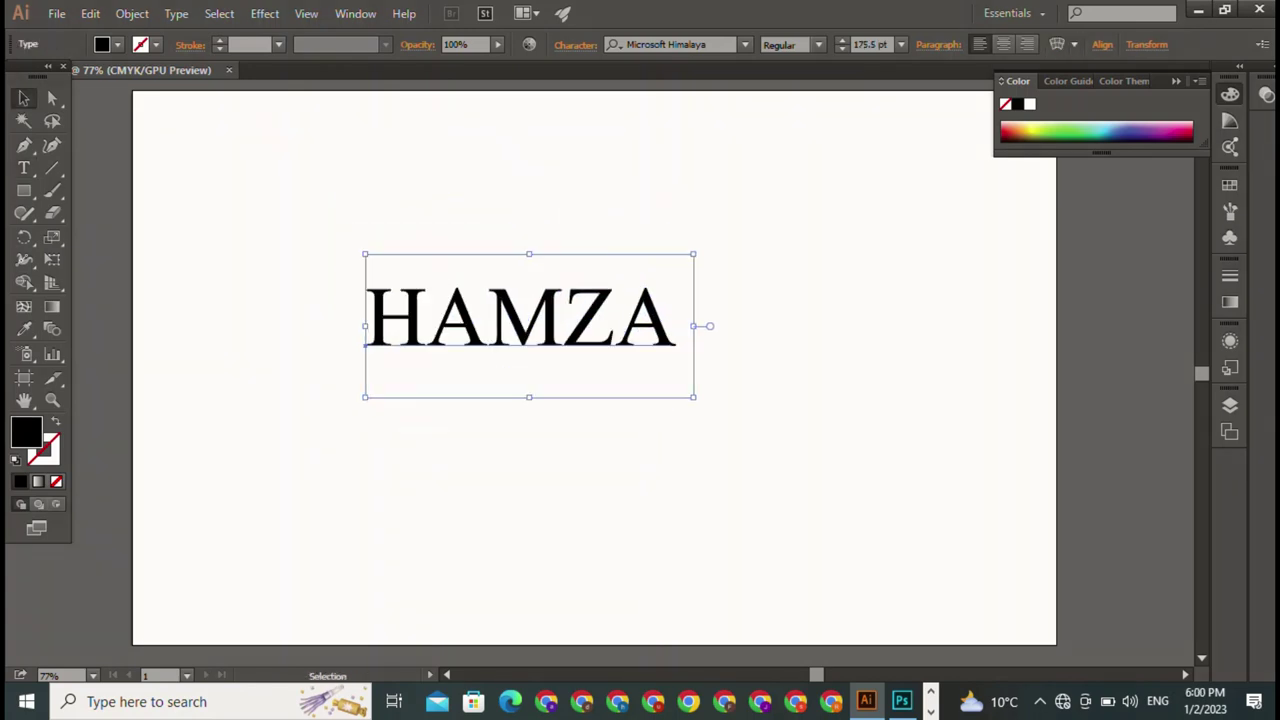
pyautogui.click(24, 168)
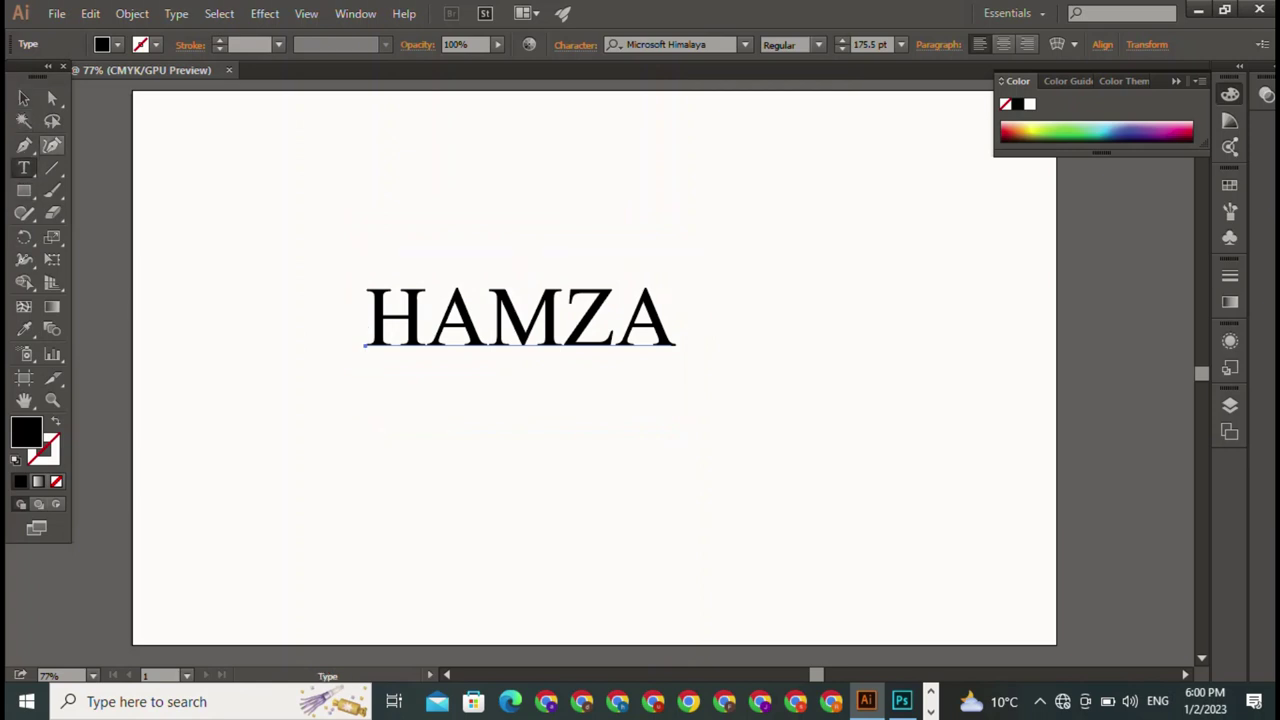
# Step: Draw a thin black 420.779 × 9.091 pt bar and place it just beneath HAMZA
pyautogui.click(24, 190)
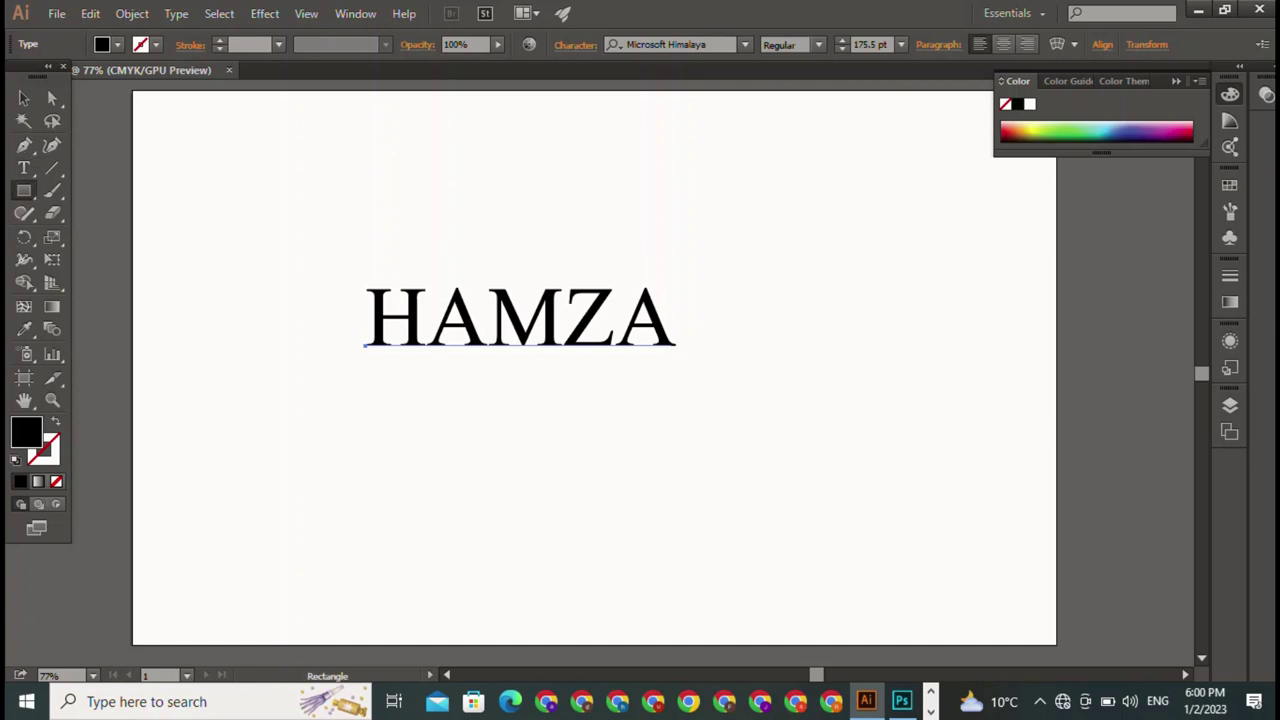
pyautogui.moveTo(352, 375); pyautogui.dragTo(755, 383)
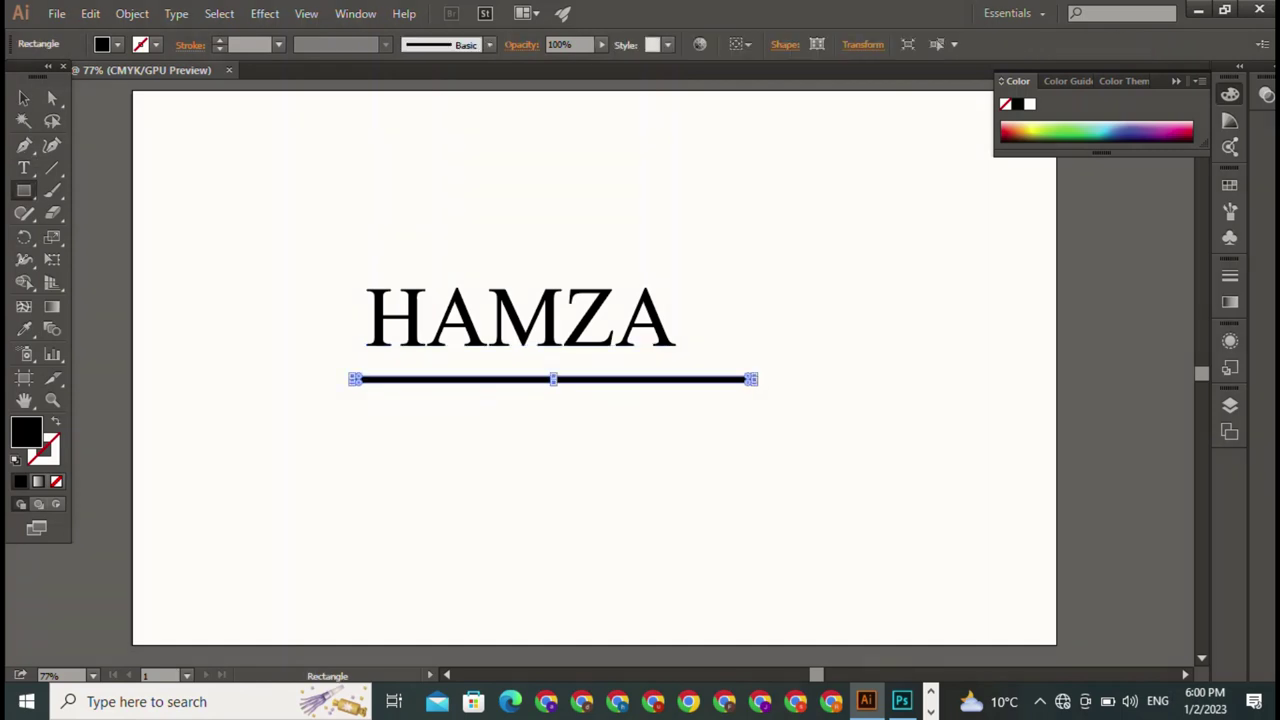
pyautogui.moveTo(352, 376)
pyautogui.mouseDown()
pyautogui.moveTo(754, 381)
pyautogui.moveTo(677, 381)
pyautogui.mouseUp()
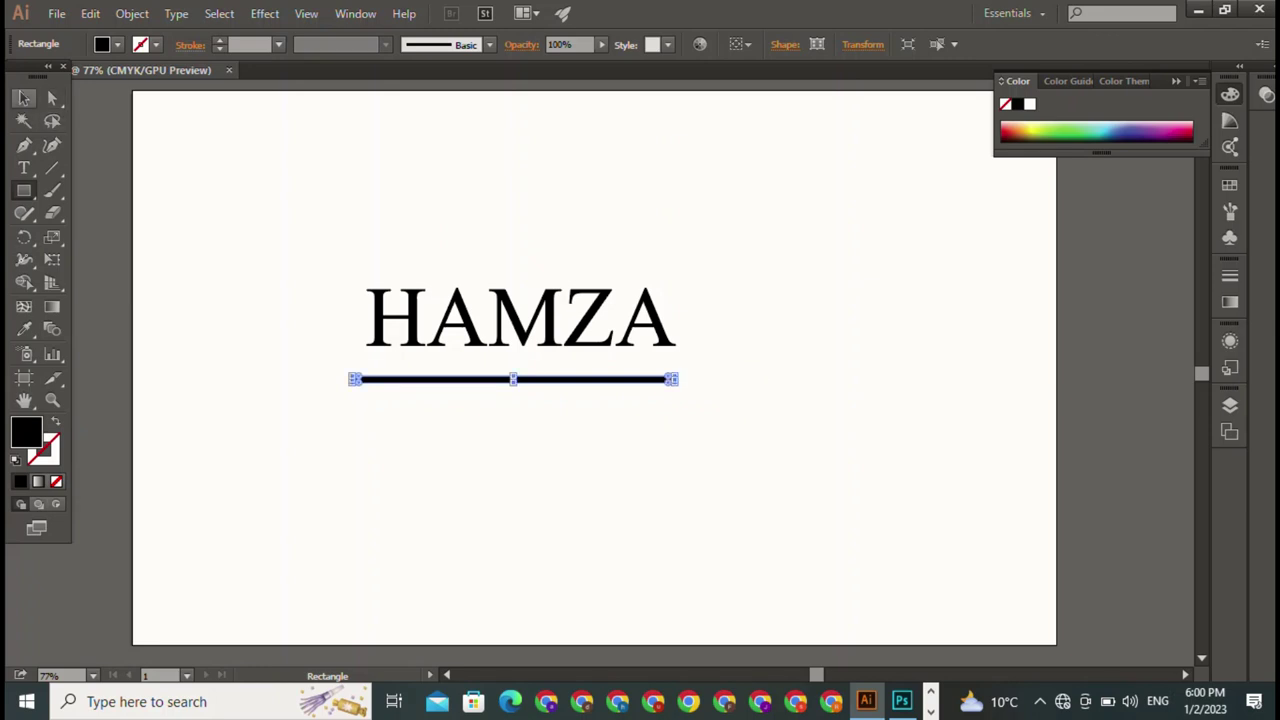
pyautogui.click(24, 97)
pyautogui.hotkey('ctrl', 'shift', 'a')
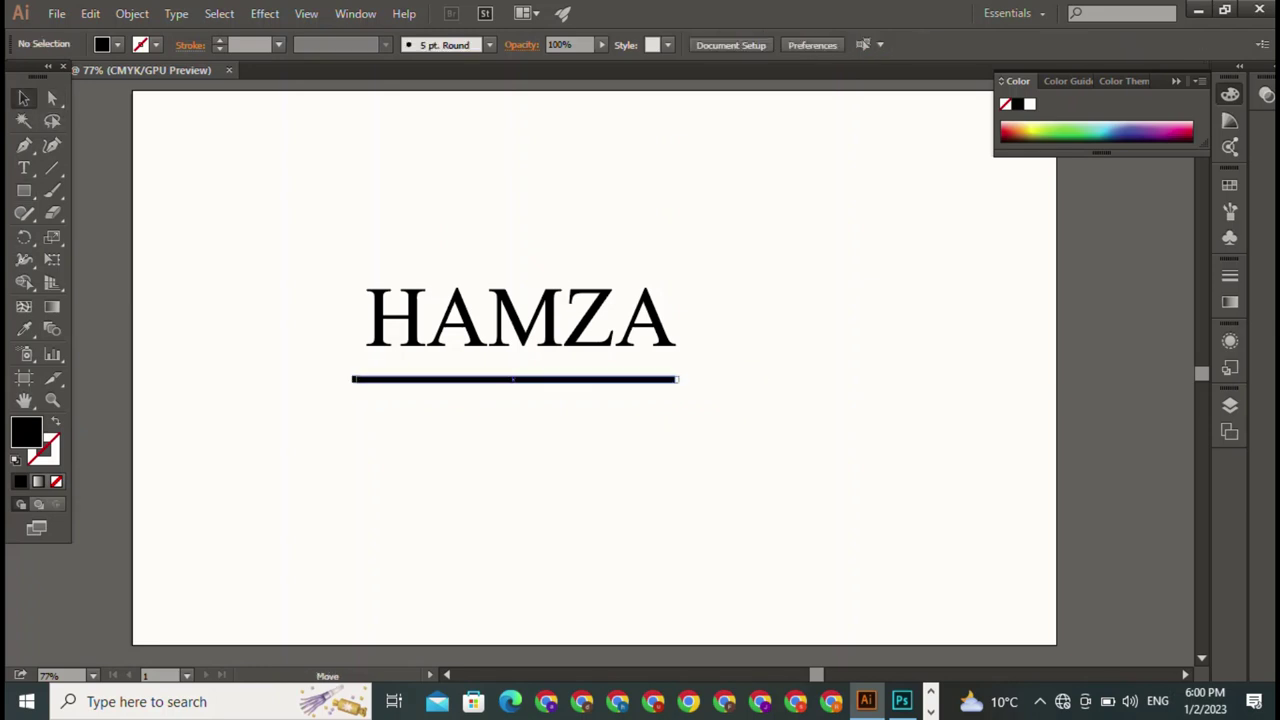
pyautogui.moveTo(676, 379)
pyautogui.mouseDown()
pyautogui.moveTo(697, 328)
pyautogui.moveTo(677, 328)
pyautogui.mouseUp()
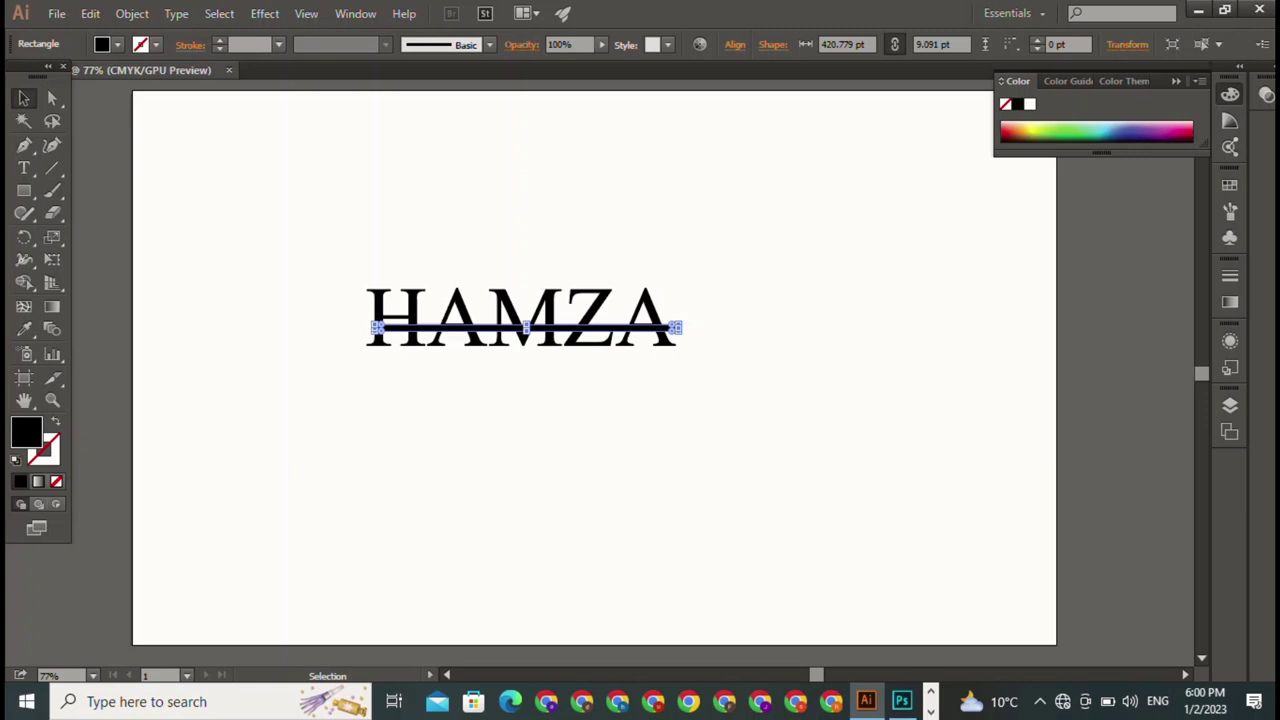
pyautogui.moveTo(525, 327); pyautogui.dragTo(517, 368)
pyautogui.hotkey('ctrl', 'shift', 'a')
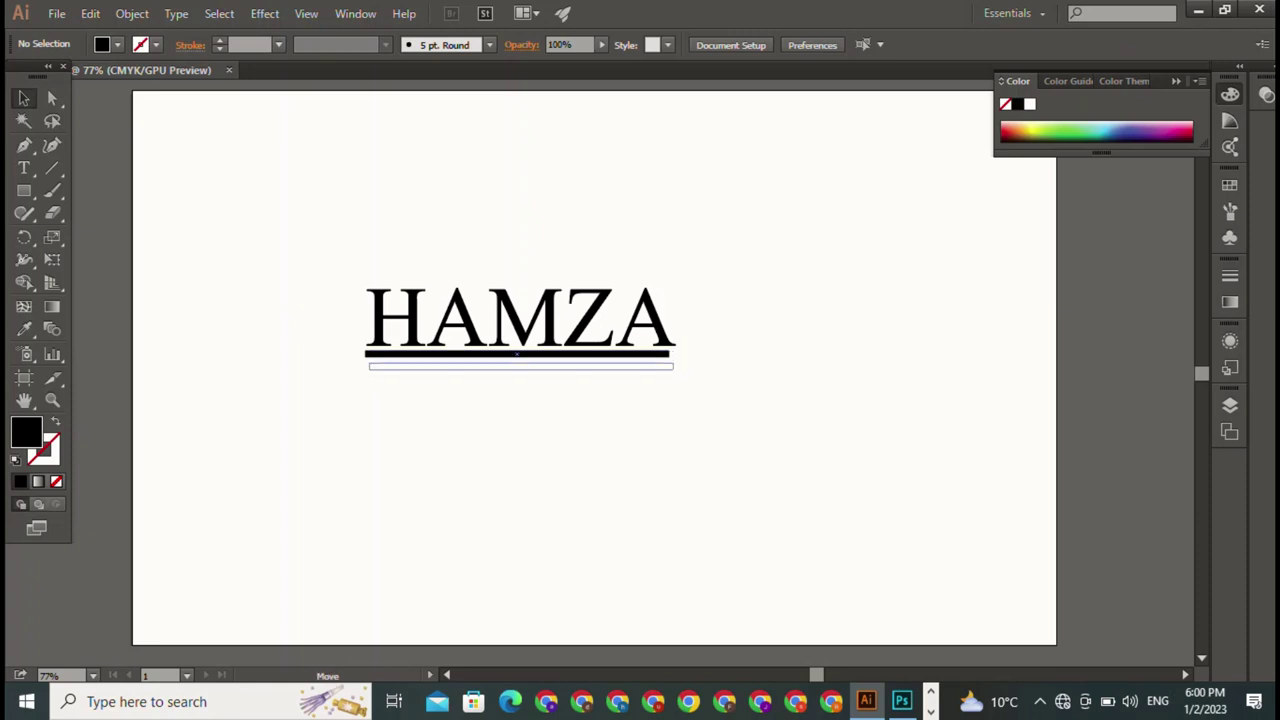
pyautogui.hotkey('ctrl', 'shift', 'a')
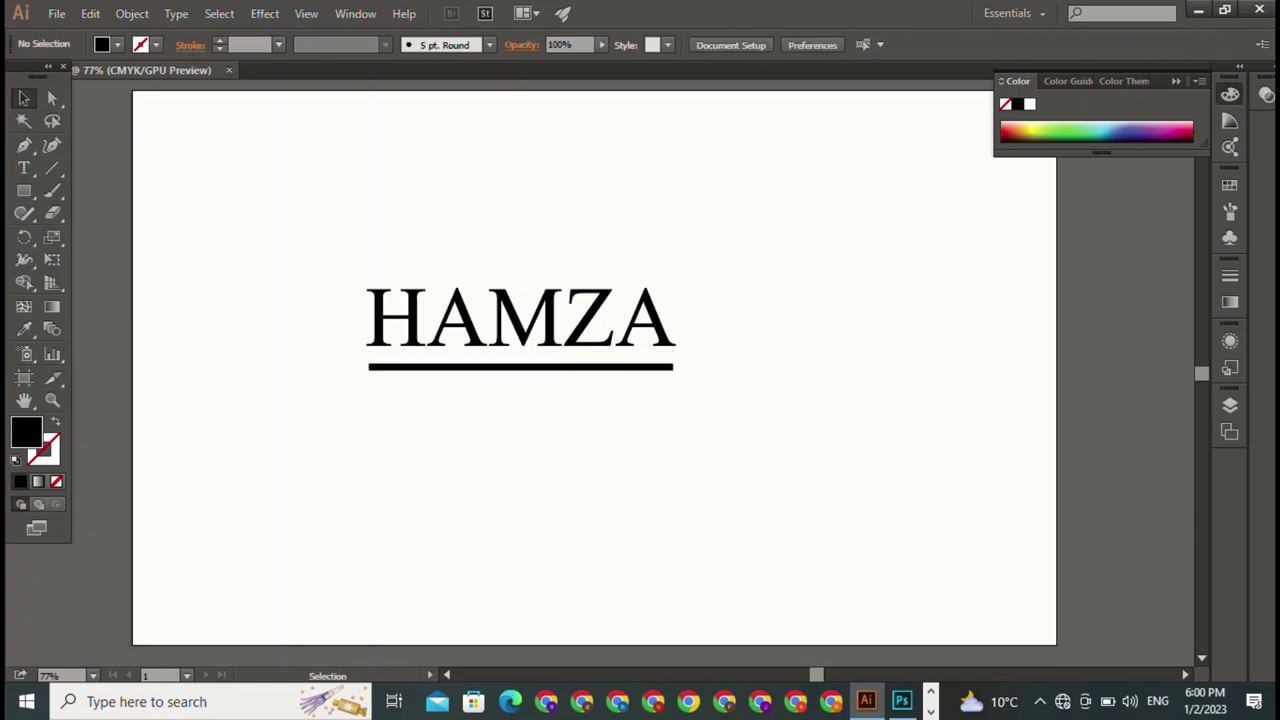
# Step: Select HAMZA and the bar and apply Horizontal Align Center and Vertical Align Bottom
pyautogui.moveTo(368, 216); pyautogui.dragTo(690, 476)
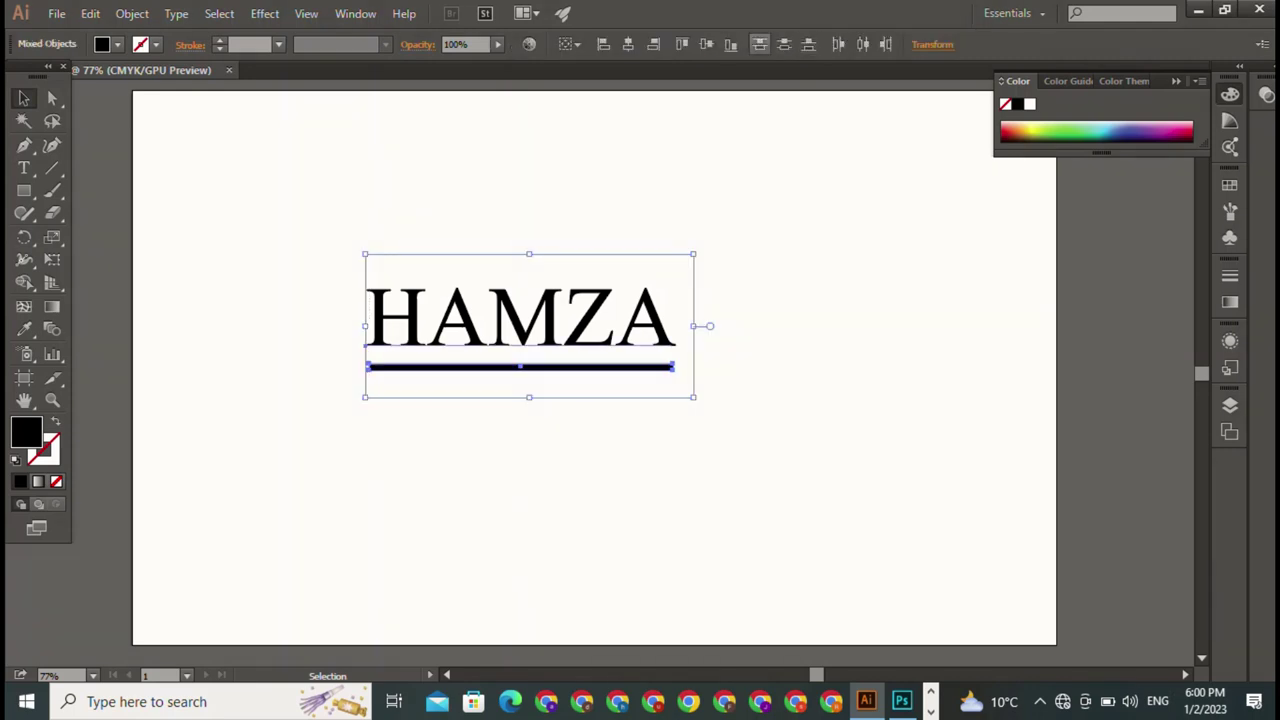
pyautogui.click(760, 44)
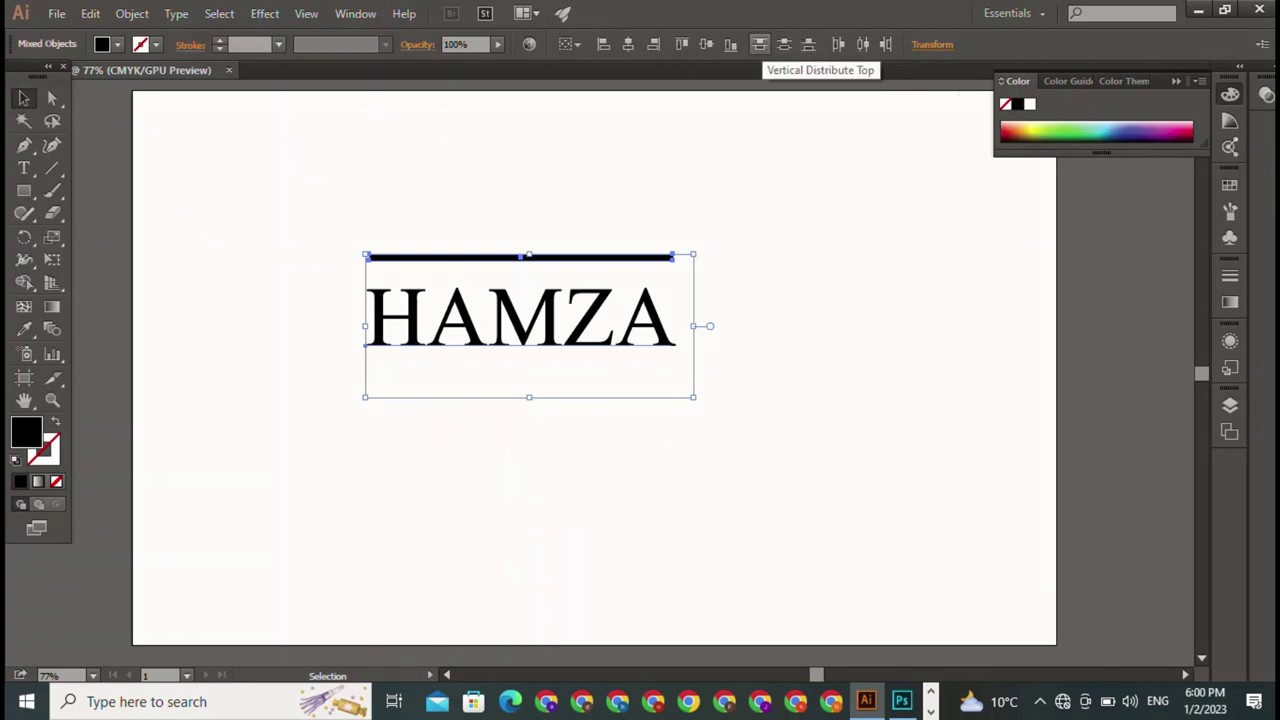
pyautogui.click(731, 44)
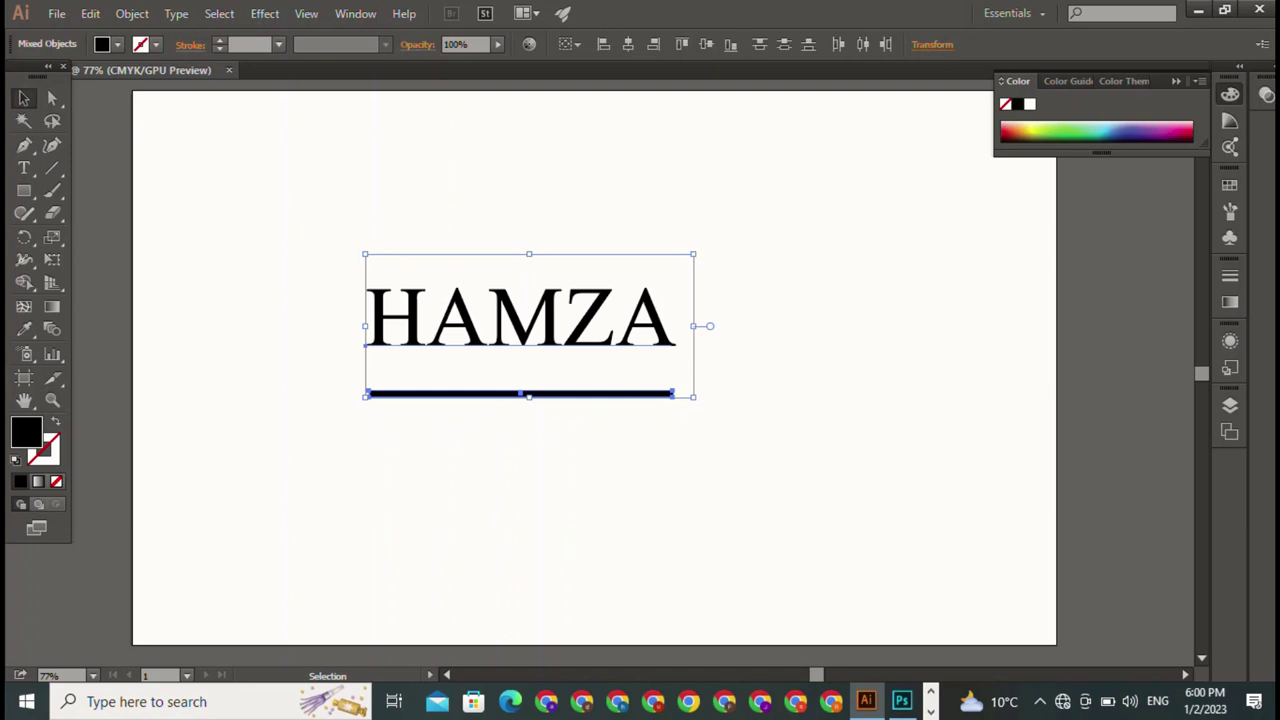
pyautogui.click(706, 44)
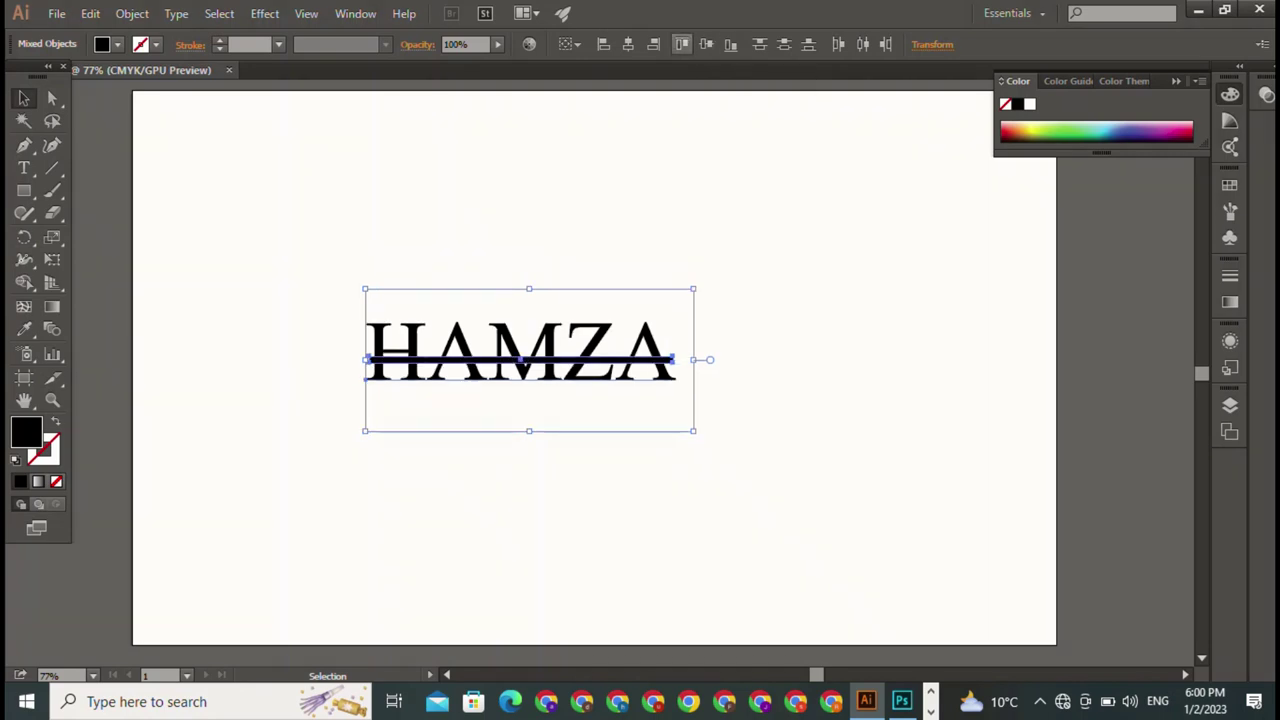
pyautogui.click(681, 44)
pyautogui.click(653, 44)
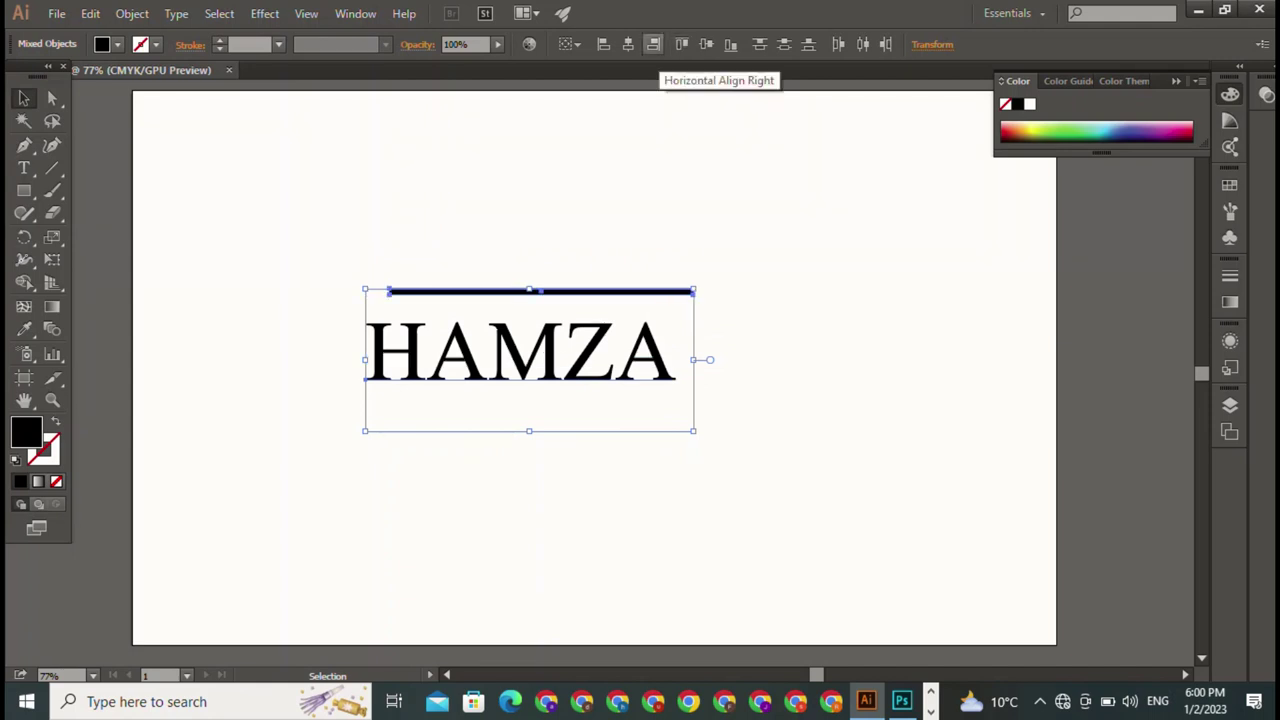
pyautogui.click(628, 44)
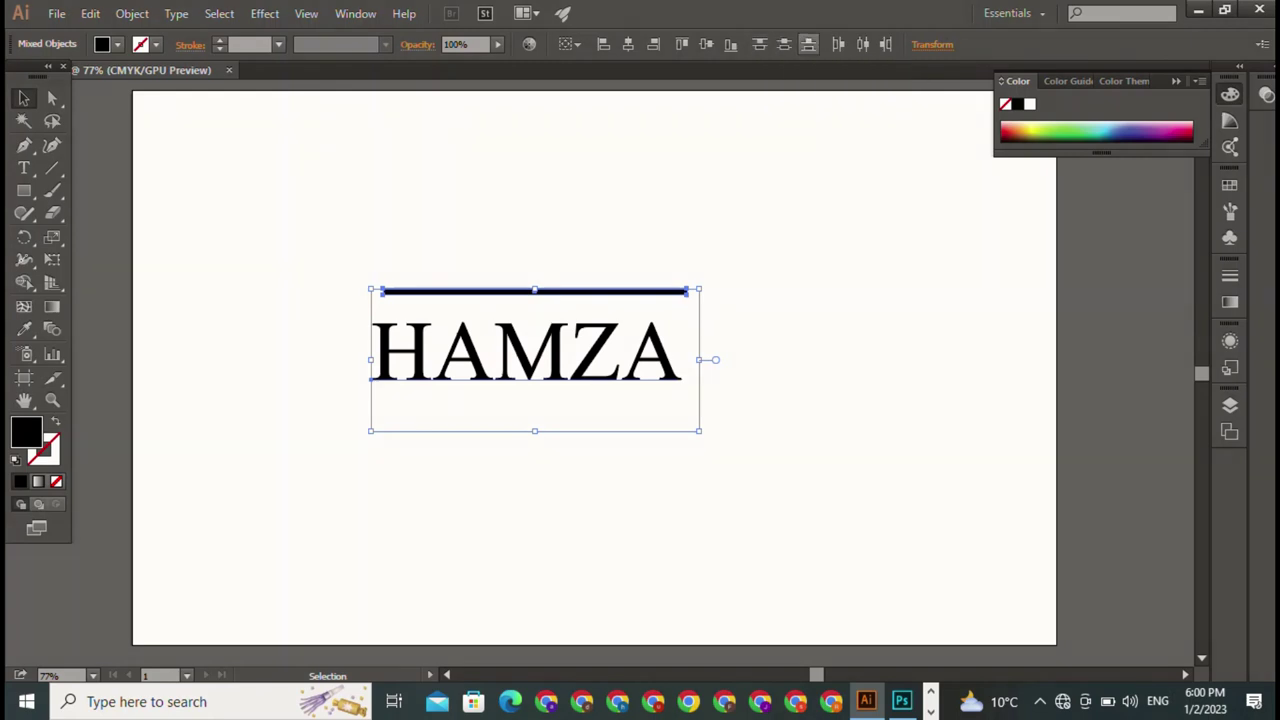
pyautogui.click(731, 44)
# Step: Move the black bar up so it sits closer under HAMZA
pyautogui.hotkey('ctrl', 'shift', 'a')
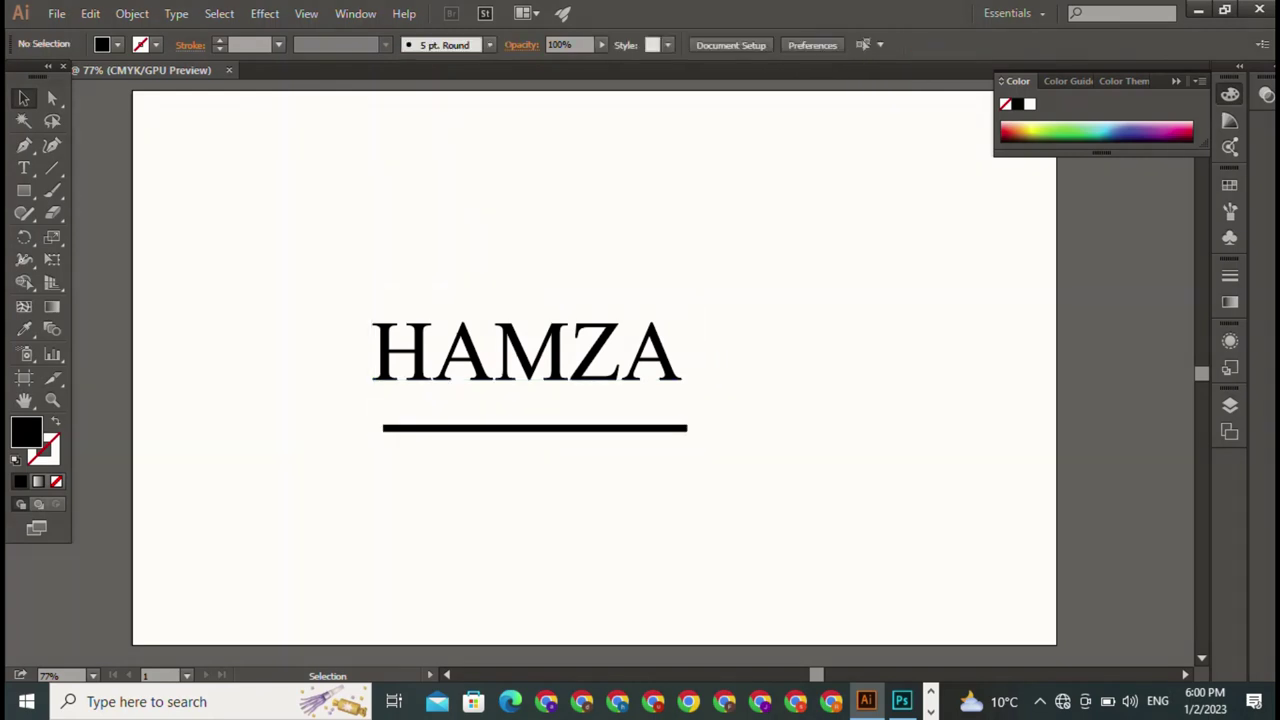
pyautogui.hotkey('ctrl', 'a')
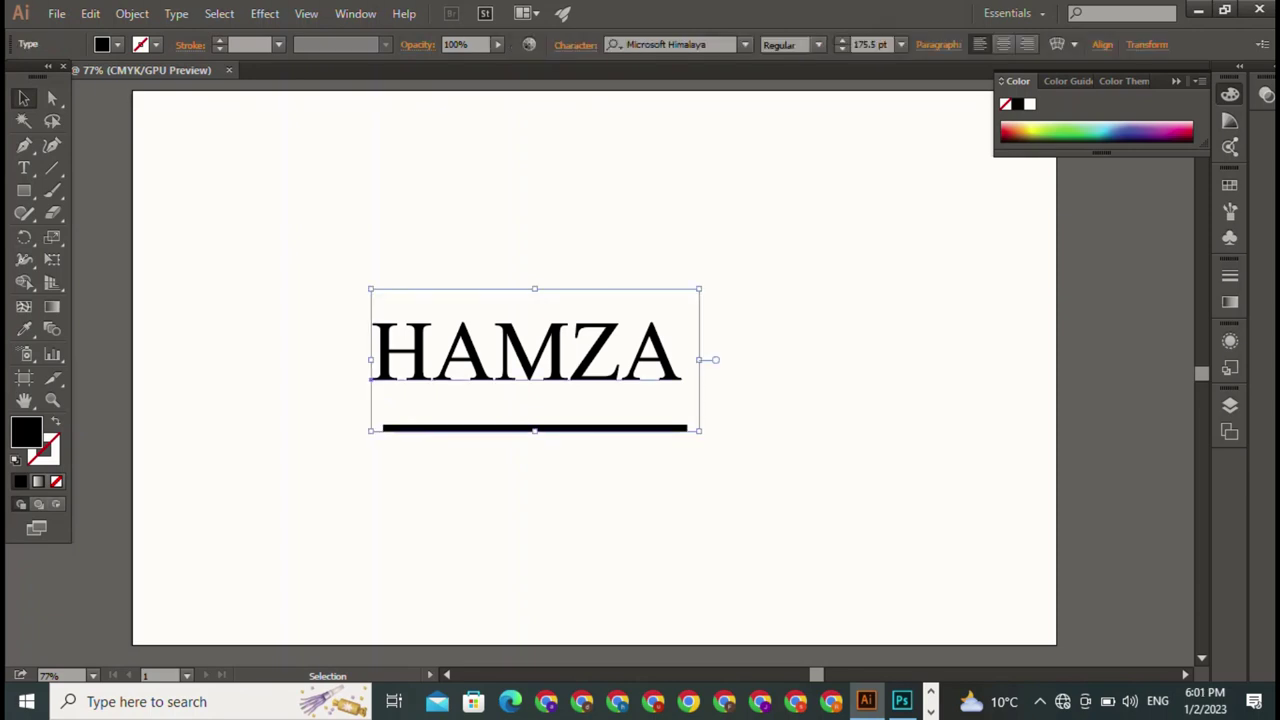
pyautogui.hotkey('ctrl', 'shift', 'a')
pyautogui.hotkey('ctrl', 'a')
pyautogui.rightClick(610, 350)
pyautogui.press('Escape')
pyautogui.hotkey('ctrl', 'shift', 'a')
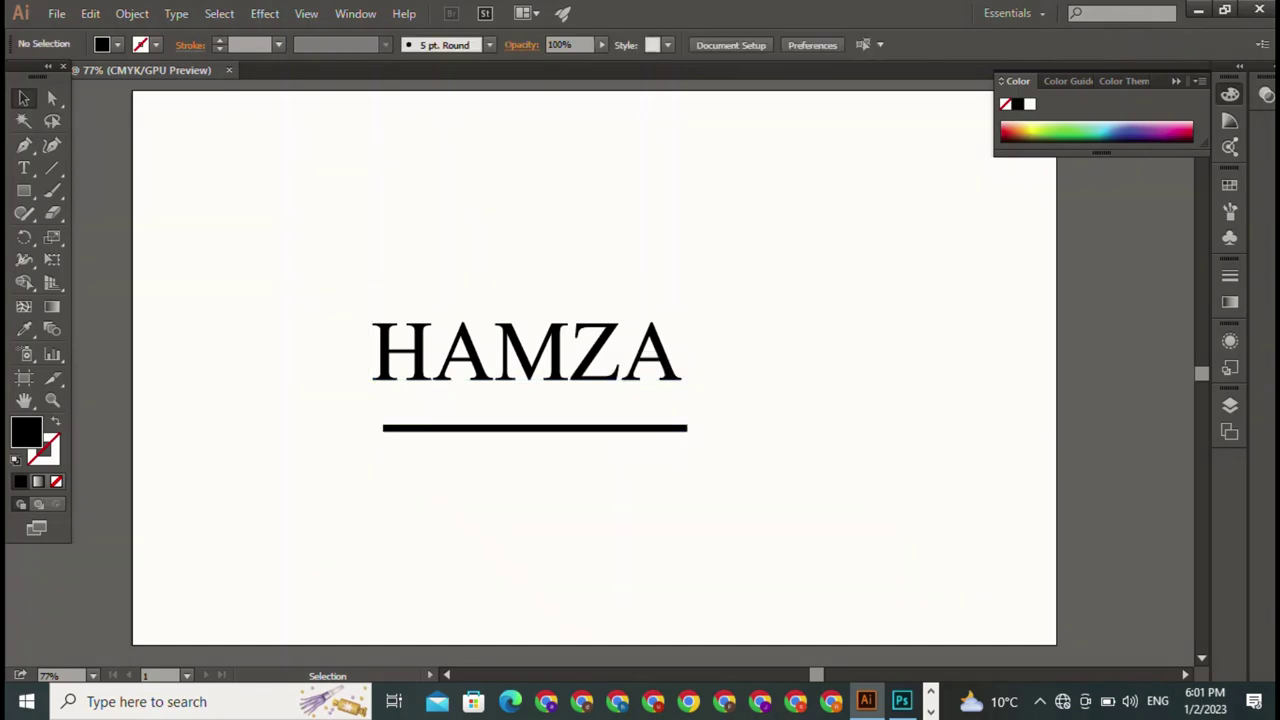
pyautogui.moveTo(535, 428)
pyautogui.mouseDown()
pyautogui.moveTo(540, 488)
pyautogui.moveTo(528, 402)
pyautogui.mouseUp()
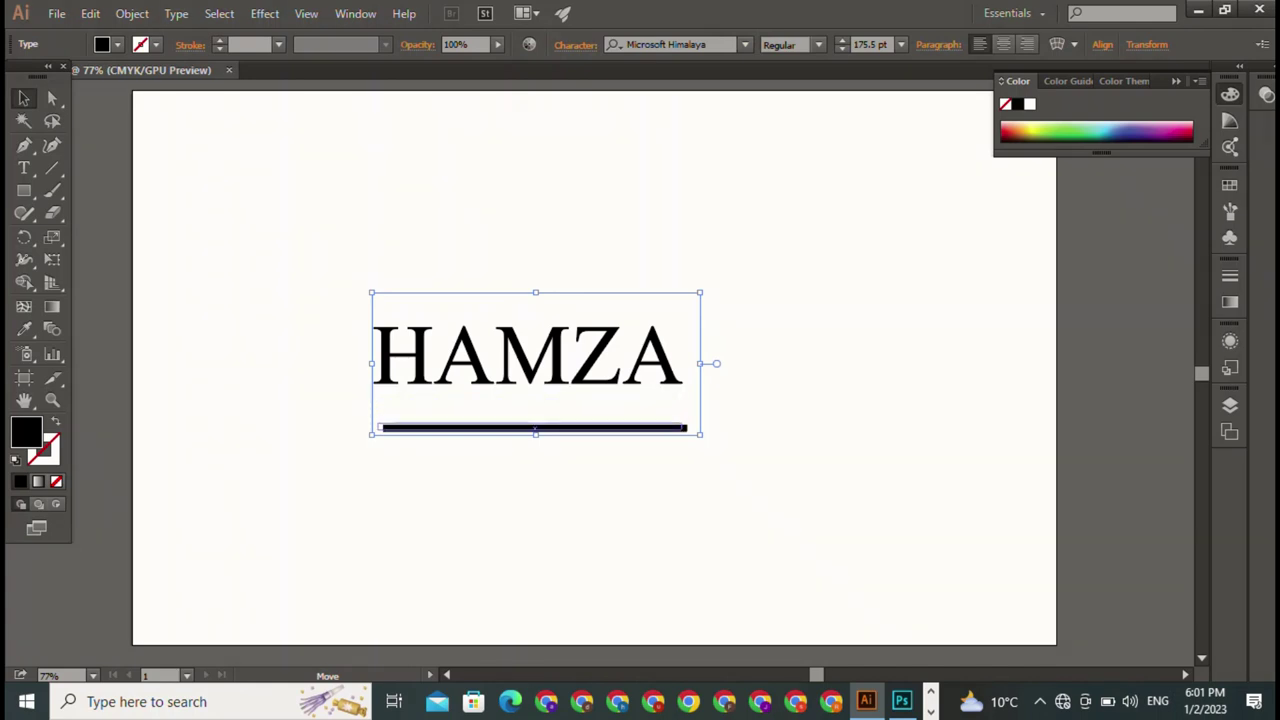
pyautogui.moveTo(528, 402); pyautogui.dragTo(522, 413)
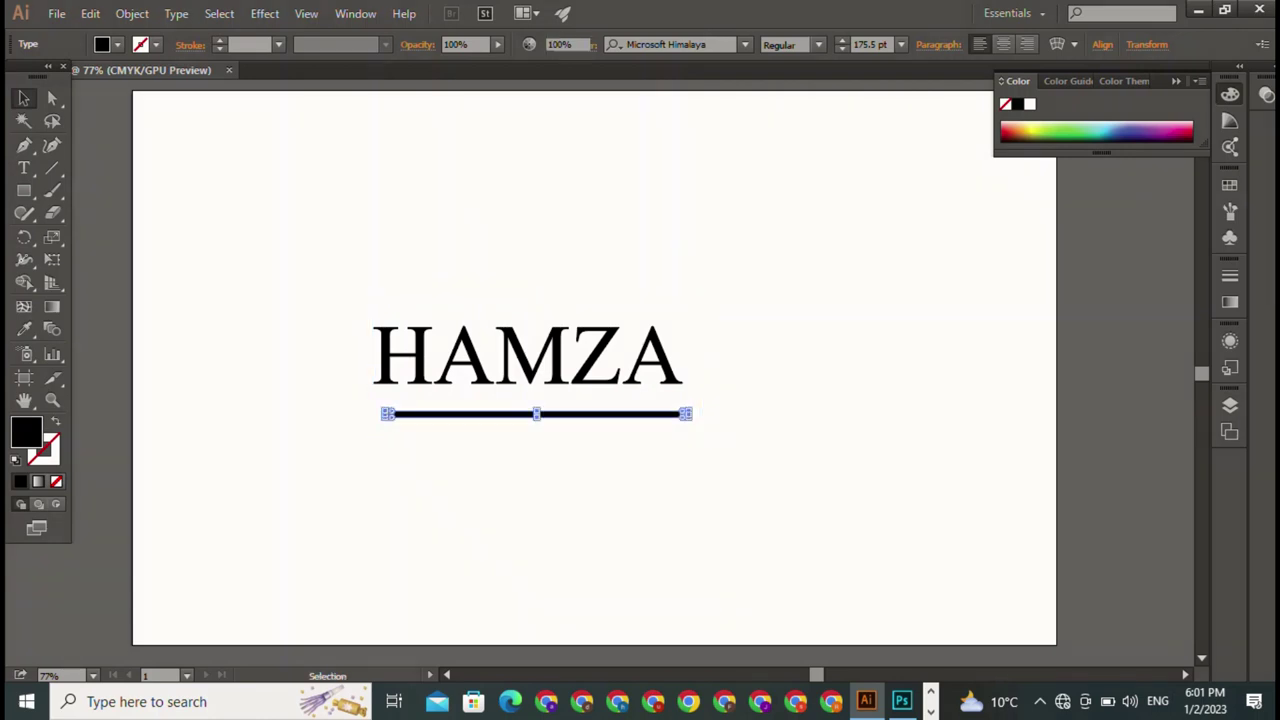
pyautogui.hotkey('ctrl', 'shift', 'a')
# Step: Shrink HAMZA to about half size and set it on the bar's left part
pyautogui.hotkey('ctrl', 'a')
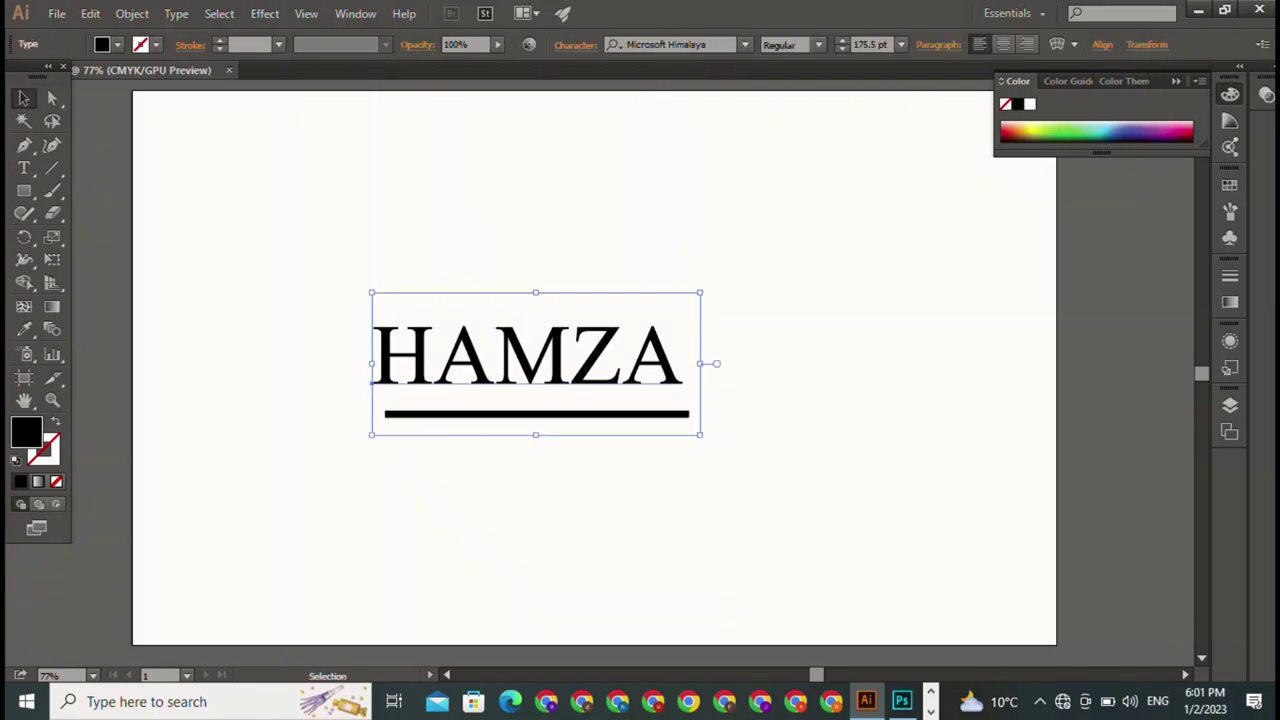
pyautogui.moveTo(699, 293)
pyautogui.mouseDown()
pyautogui.moveTo(642, 354)
pyautogui.moveTo(560, 354)
pyautogui.mouseUp()
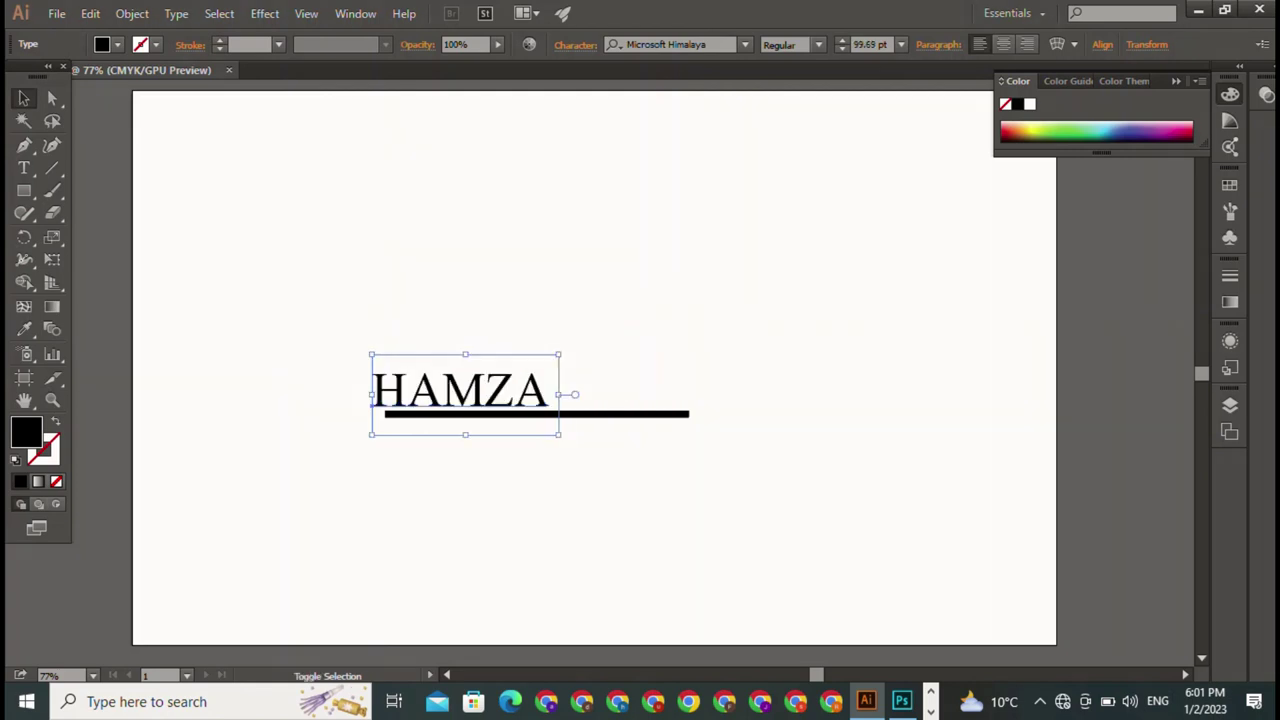
pyautogui.moveTo(504, 395)
pyautogui.mouseDown()
pyautogui.moveTo(574, 395)
pyautogui.moveTo(518, 401)
pyautogui.mouseUp()
pyautogui.hotkey('ctrl', 'shift', 'a')
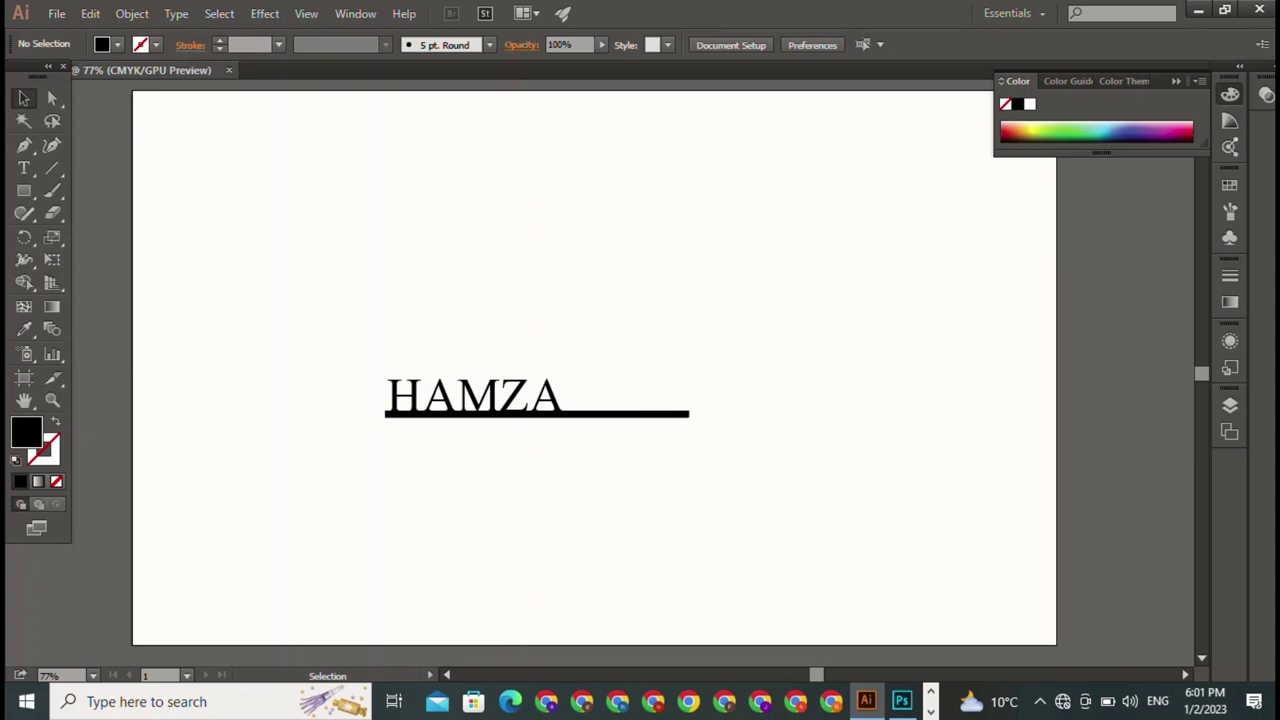
pyautogui.press('t')
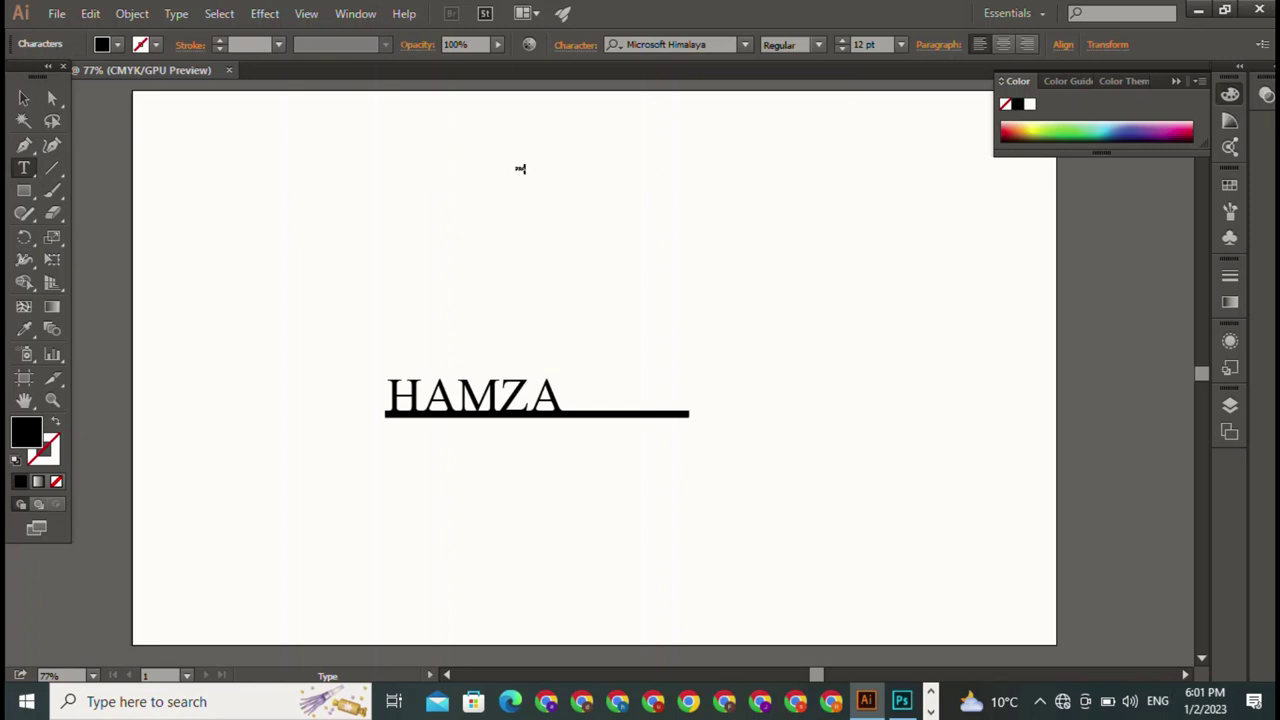
# Step: Type the small PPARELS text and set it in Orator Std Medium at 12 pt
pyautogui.write('PAA')
pyautogui.write('Z')
pyautogui.write('A')
pyautogui.press('Escape')
pyautogui.click(744, 44)
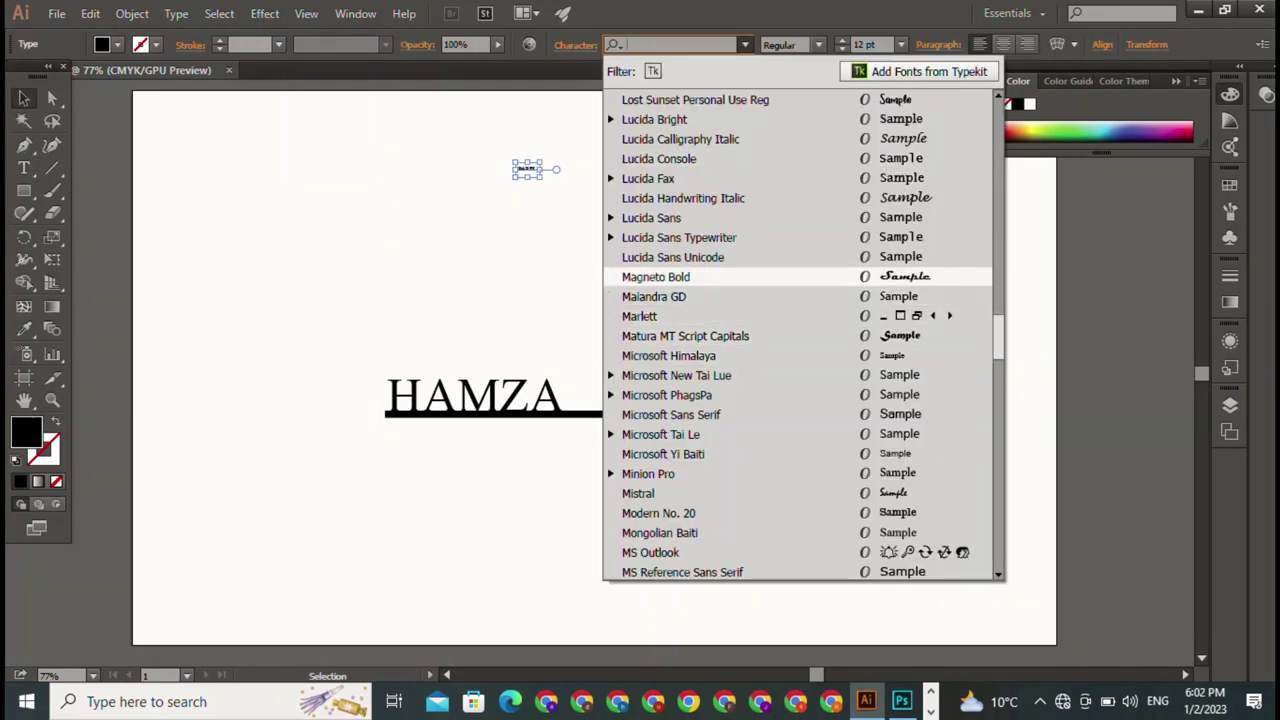
pyautogui.scroll(-4, 750, 315)
pyautogui.scroll(-2, 750, 165)
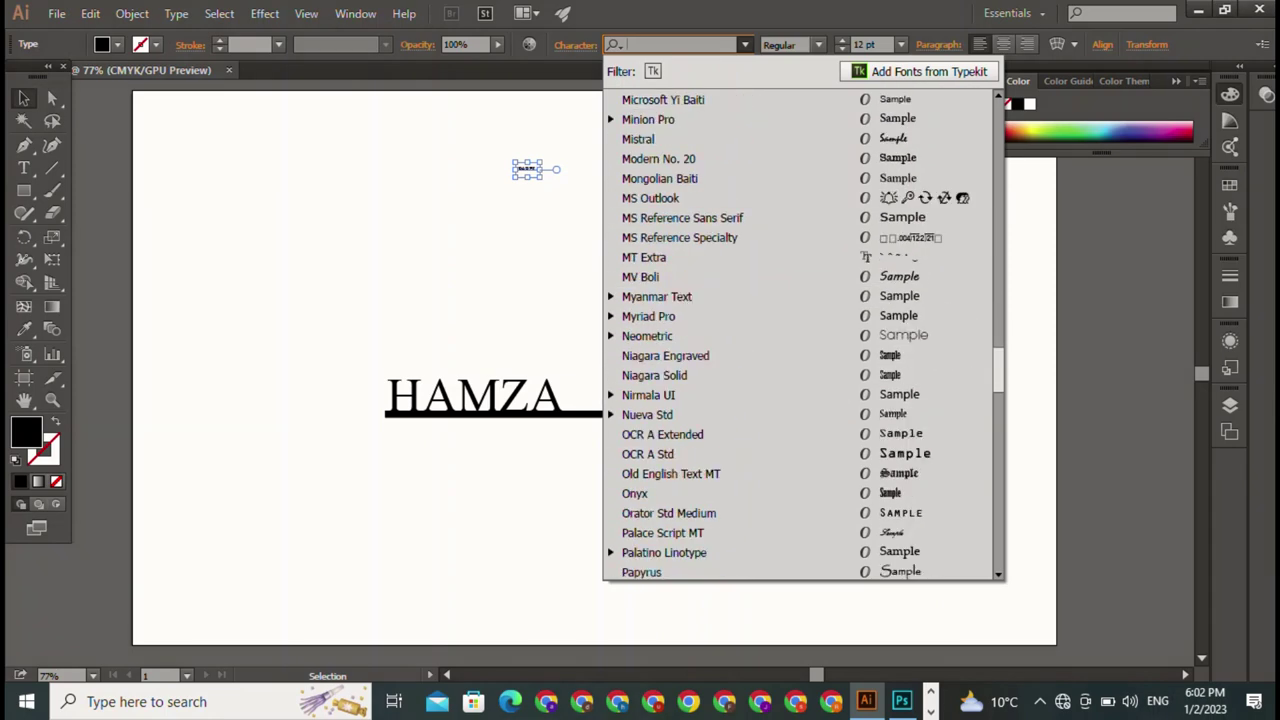
pyautogui.scroll(-1, 750, 330)
pyautogui.scroll(-2, 750, 198)
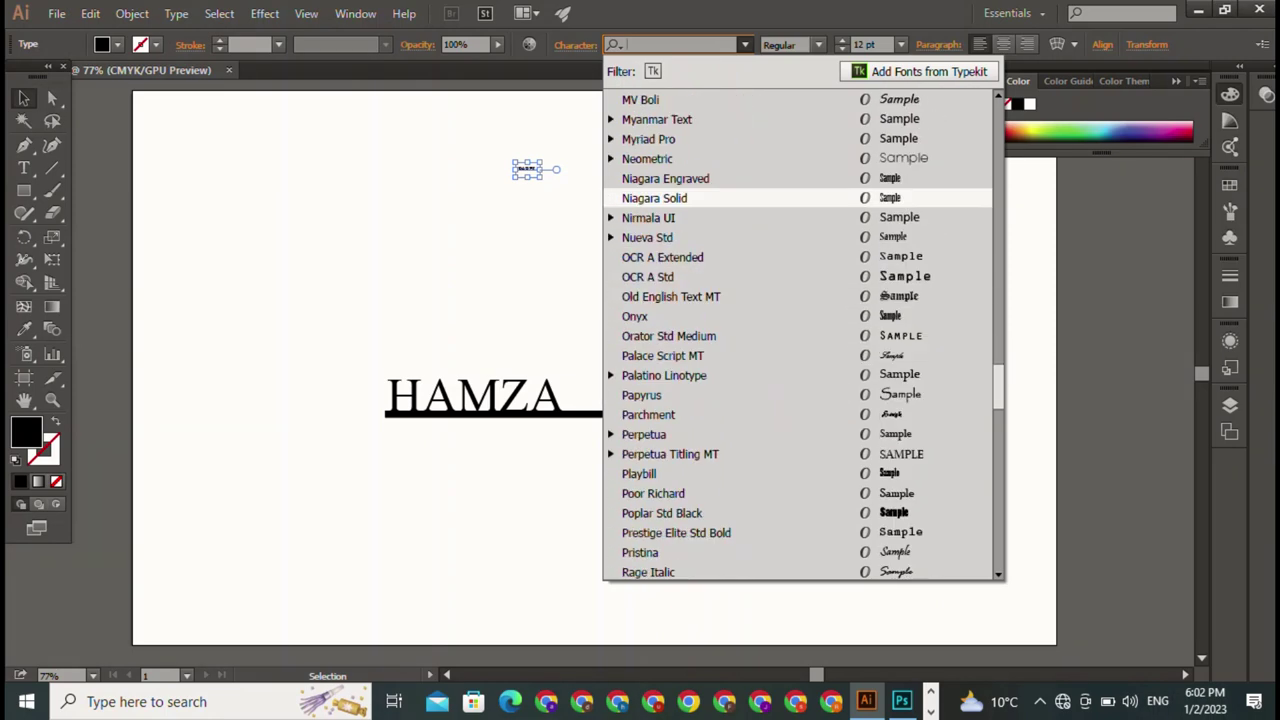
pyautogui.scroll(-3, 750, 180)
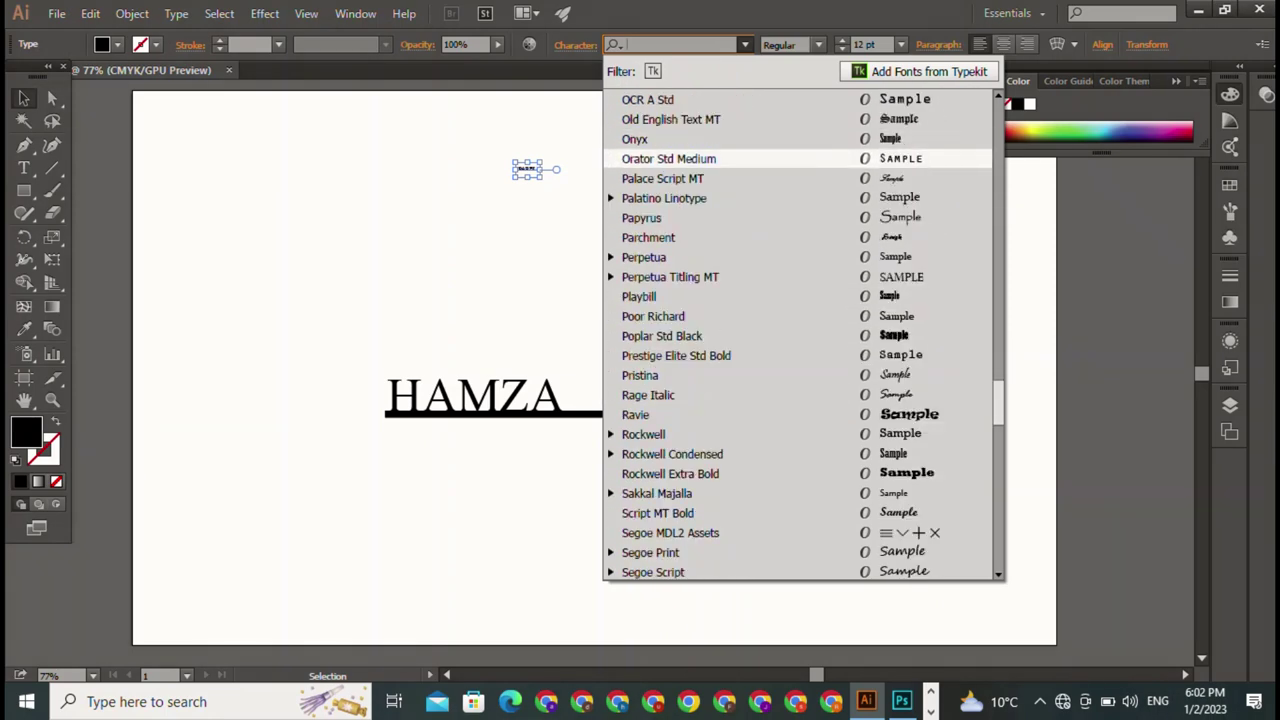
pyautogui.click(668, 158)
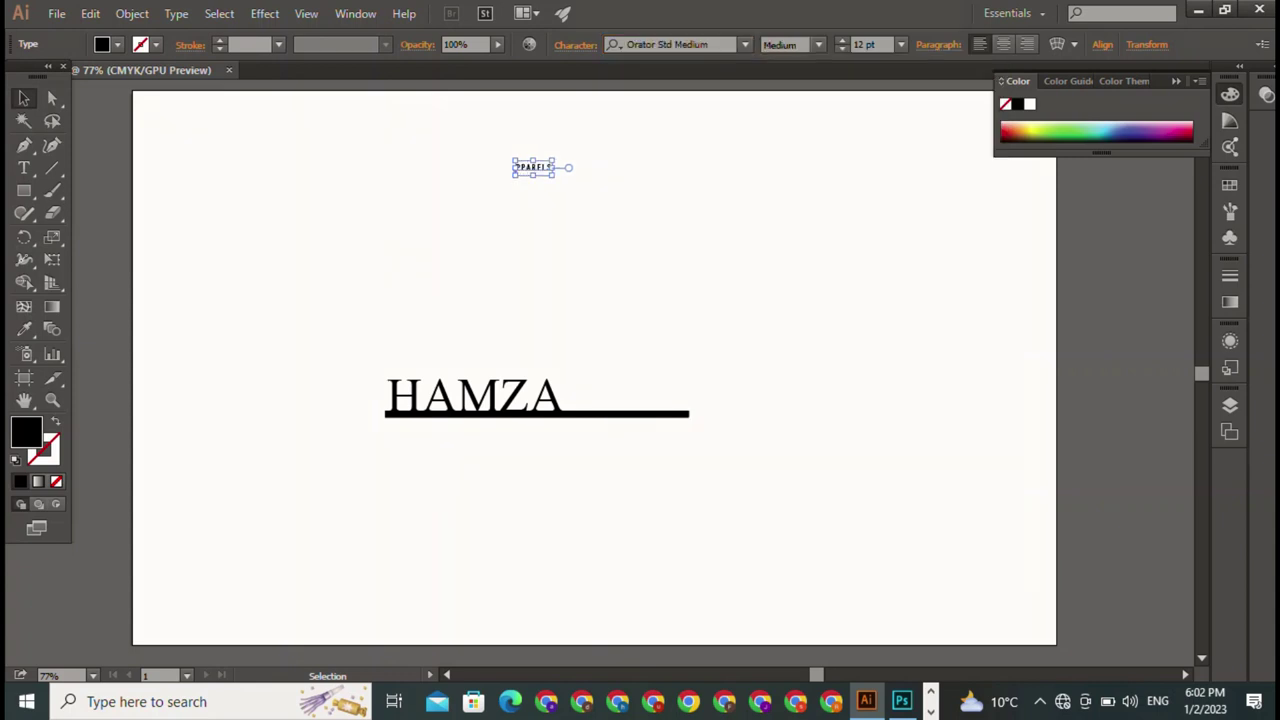
# Step: Scale PPARELS down and place it under the bar, ending at its right end
pyautogui.moveTo(555, 176); pyautogui.dragTo(878, 308)
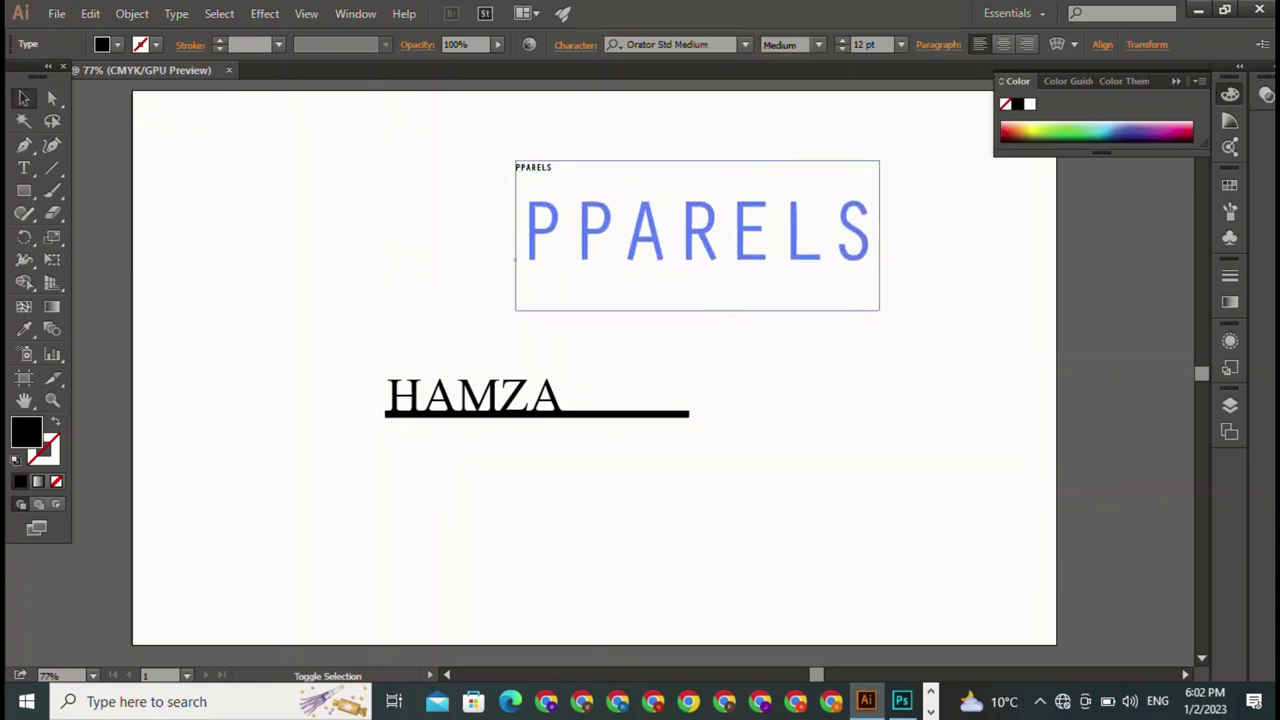
pyautogui.moveTo(697, 187)
pyautogui.mouseDown()
pyautogui.moveTo(697, 241)
pyautogui.moveTo(548, 436)
pyautogui.mouseUp()
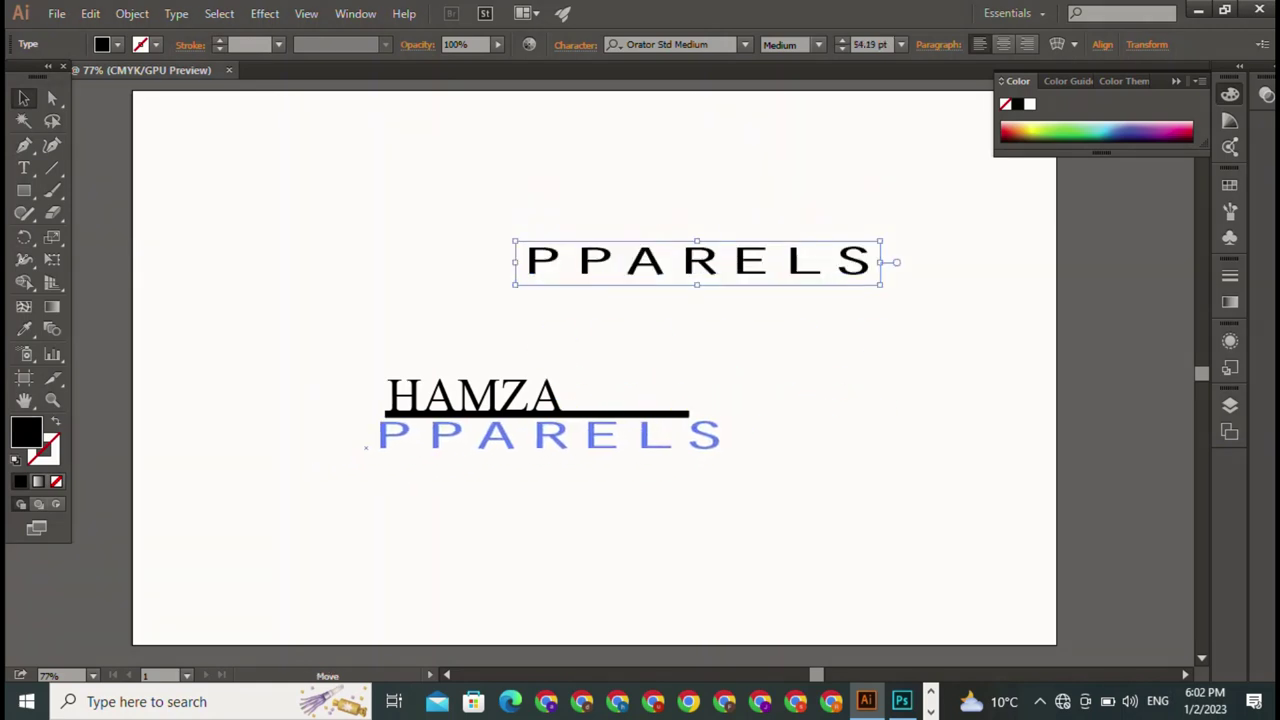
pyautogui.moveTo(732, 436); pyautogui.dragTo(690, 436)
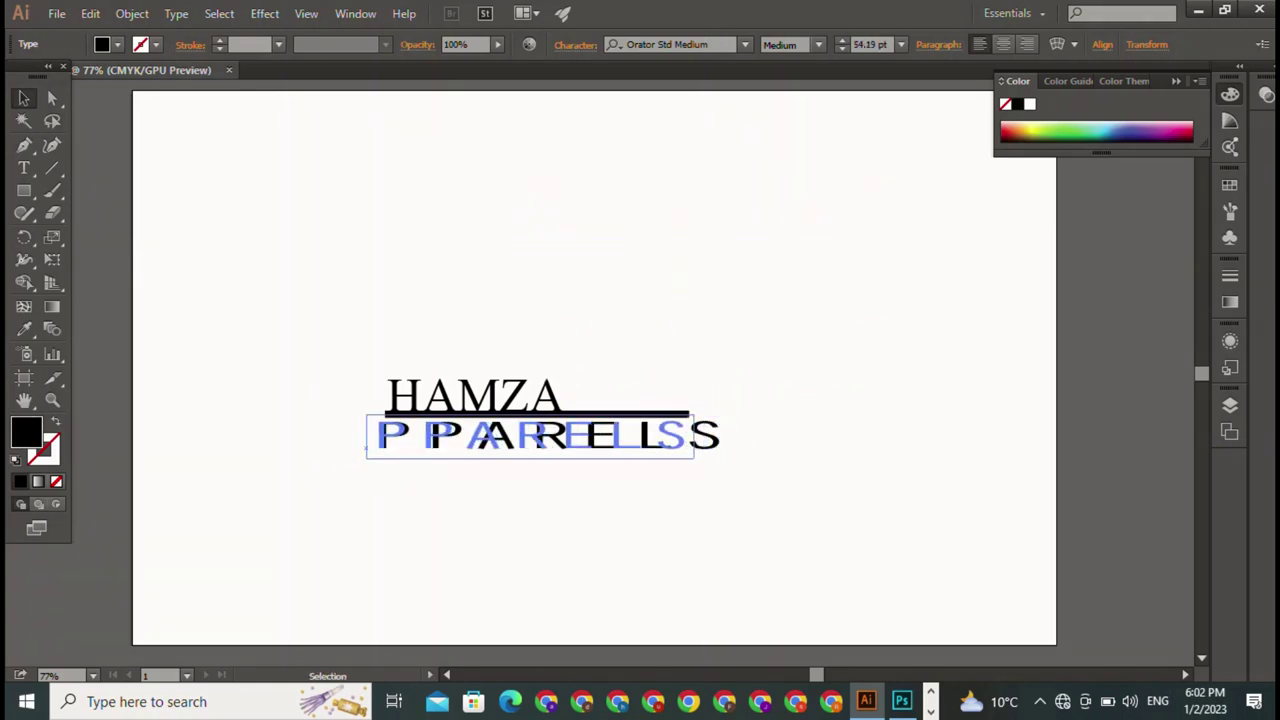
pyautogui.hotkey('ctrl', 'shift', 'a')
pyautogui.hotkey('ctrl', 'z')
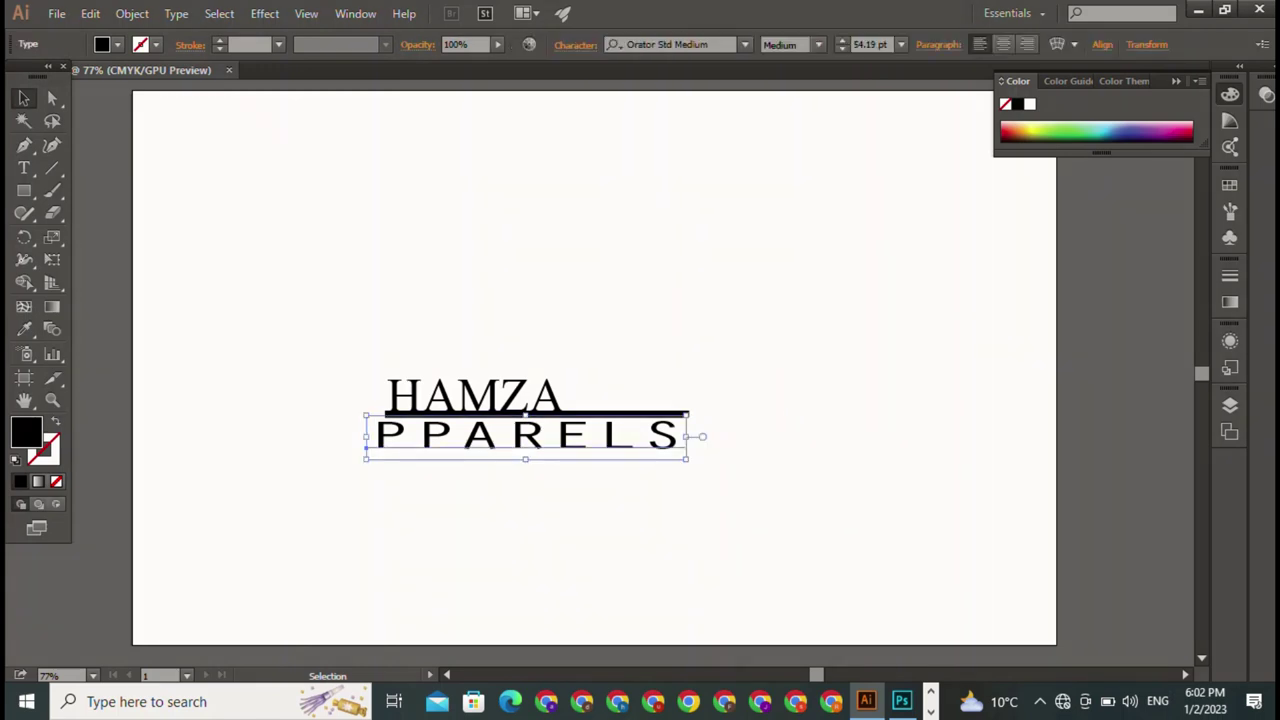
pyautogui.moveTo(525, 435); pyautogui.dragTo(548, 435)
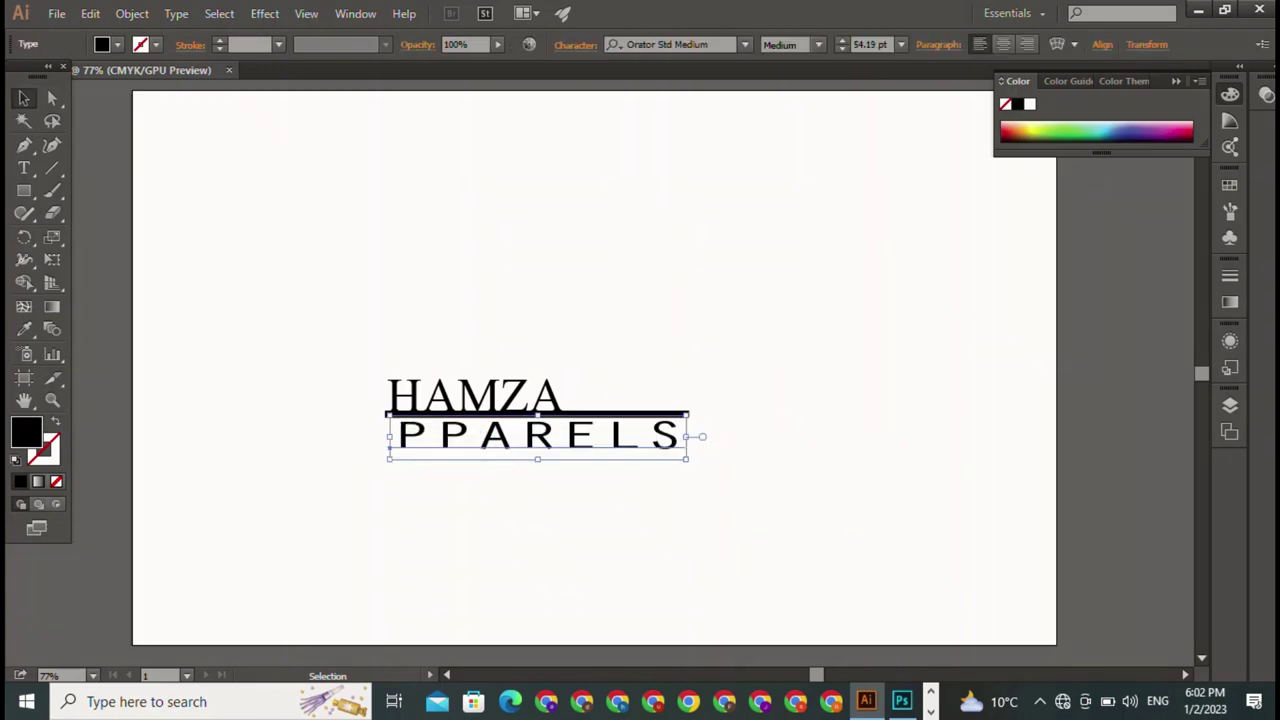
pyautogui.hotkey('ctrl', 'shift', 'a')
pyautogui.hotkey('ctrl', 'z')
pyautogui.moveTo(686, 458); pyautogui.dragTo(560, 437)
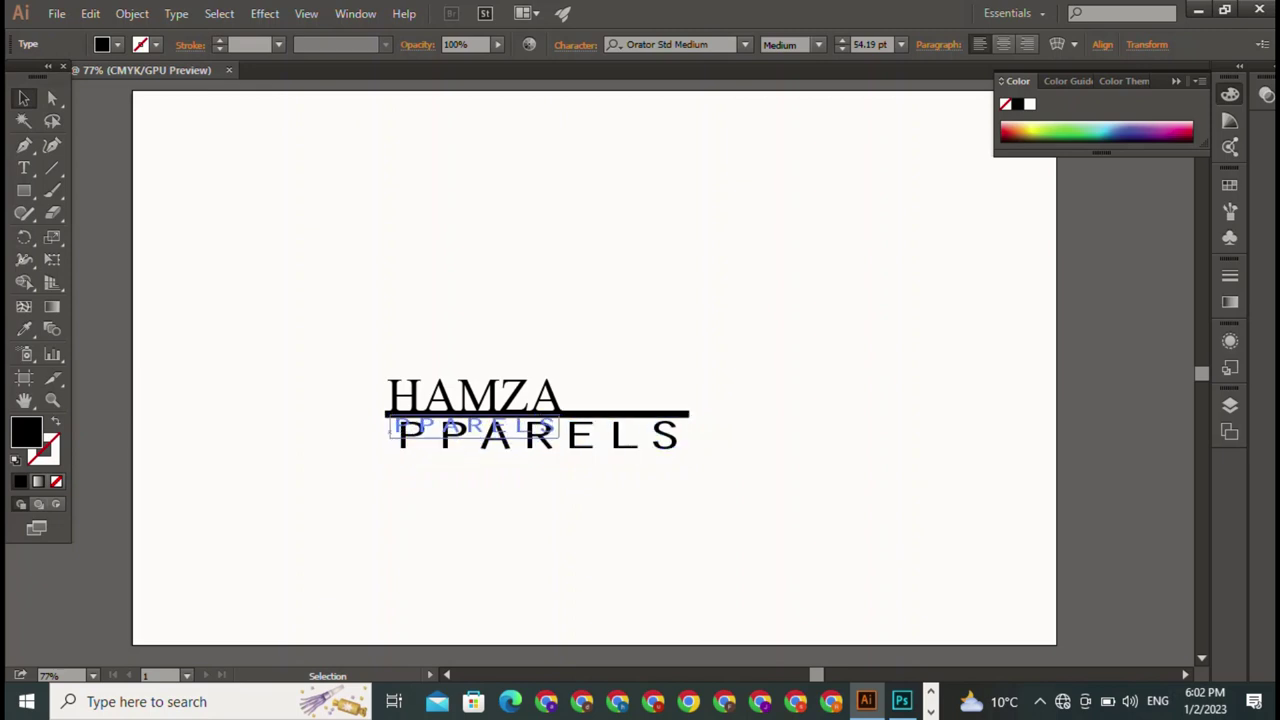
pyautogui.moveTo(395, 430); pyautogui.dragTo(533, 438)
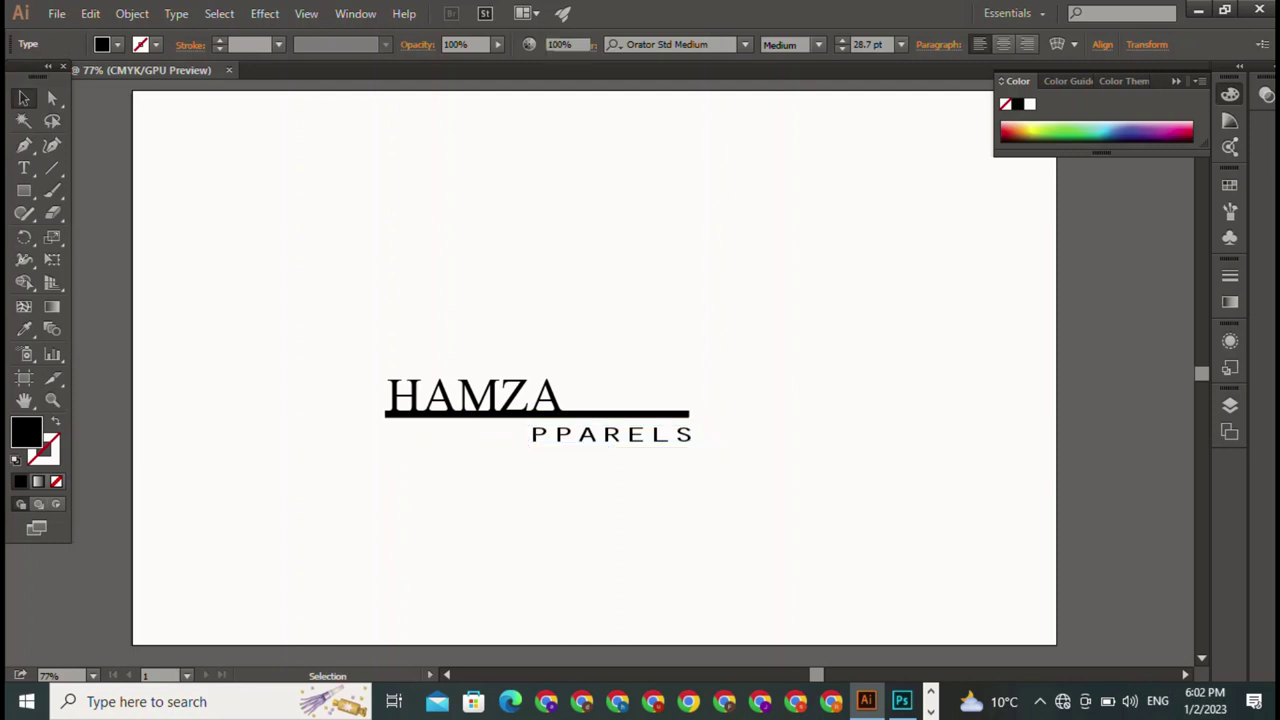
pyautogui.hotkey('ctrl', 'shift', 'a')
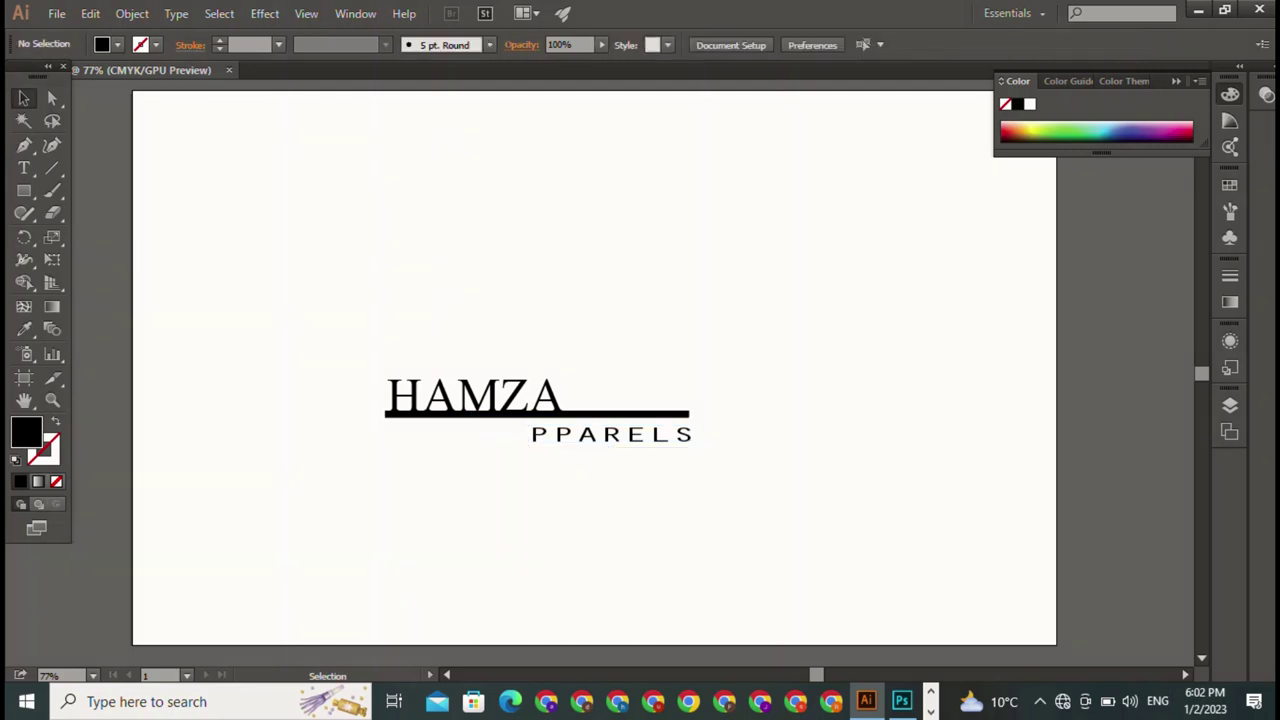
# Step: Select the black bar and bring up its Fill color picker
pyautogui.moveTo(363, 334); pyautogui.dragTo(689, 480)
pyautogui.hotkey('ctrl', 'shift', 'a')
pyautogui.click(475, 397)
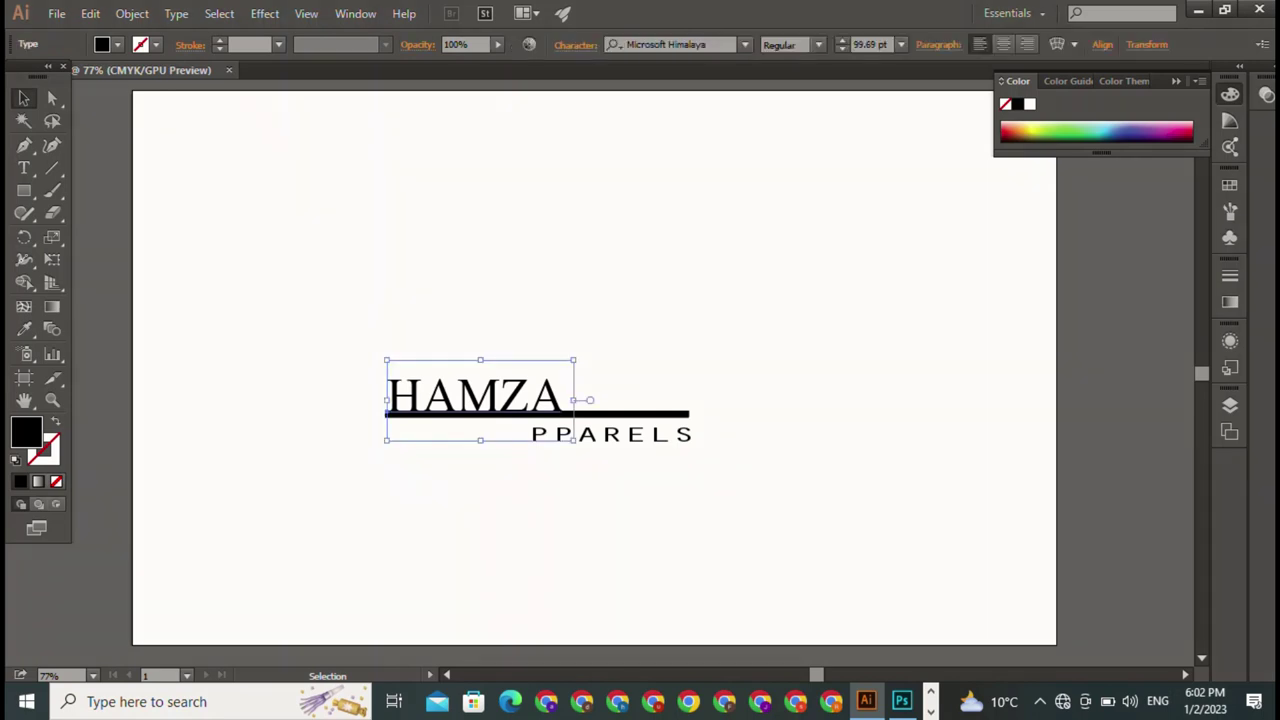
pyautogui.hotkey('ctrl', 'shift', 'a')
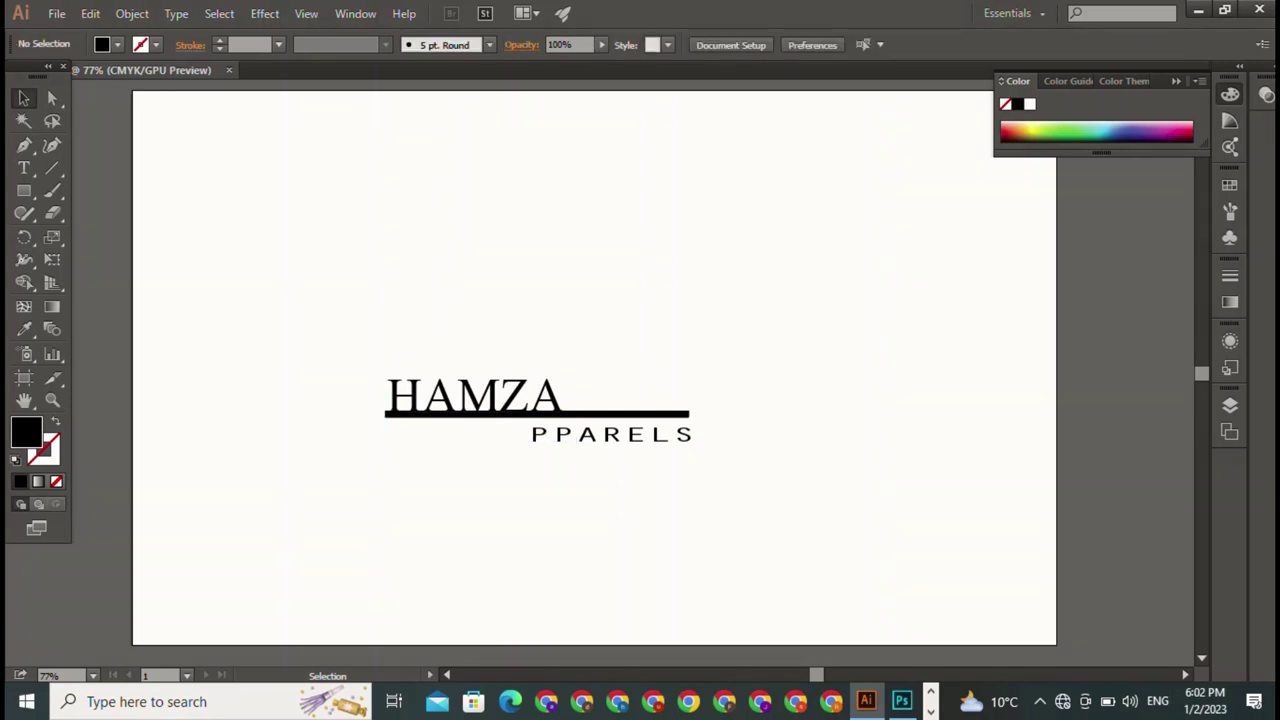
pyautogui.click(540, 413)
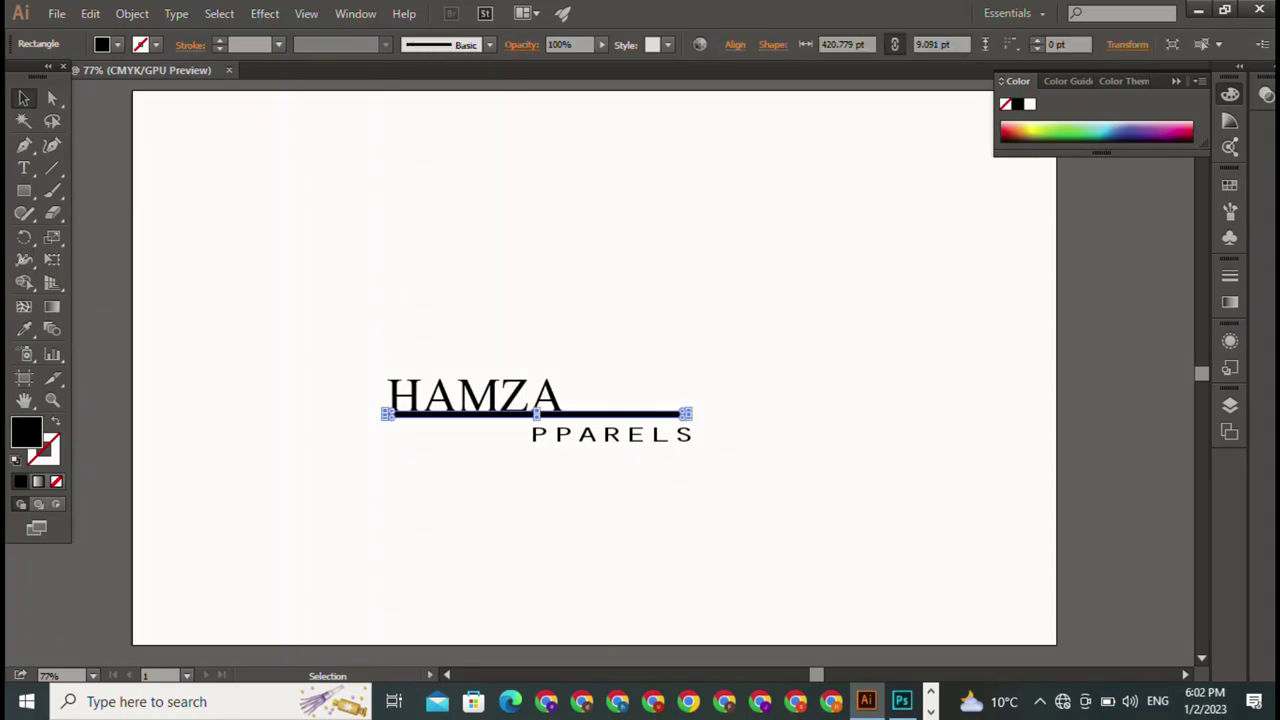
pyautogui.doubleClick(26, 432)
# Step: Colour the bar pure red (FF0000), then switch to the Photoshop paper mockup
pyautogui.write('FF0049')
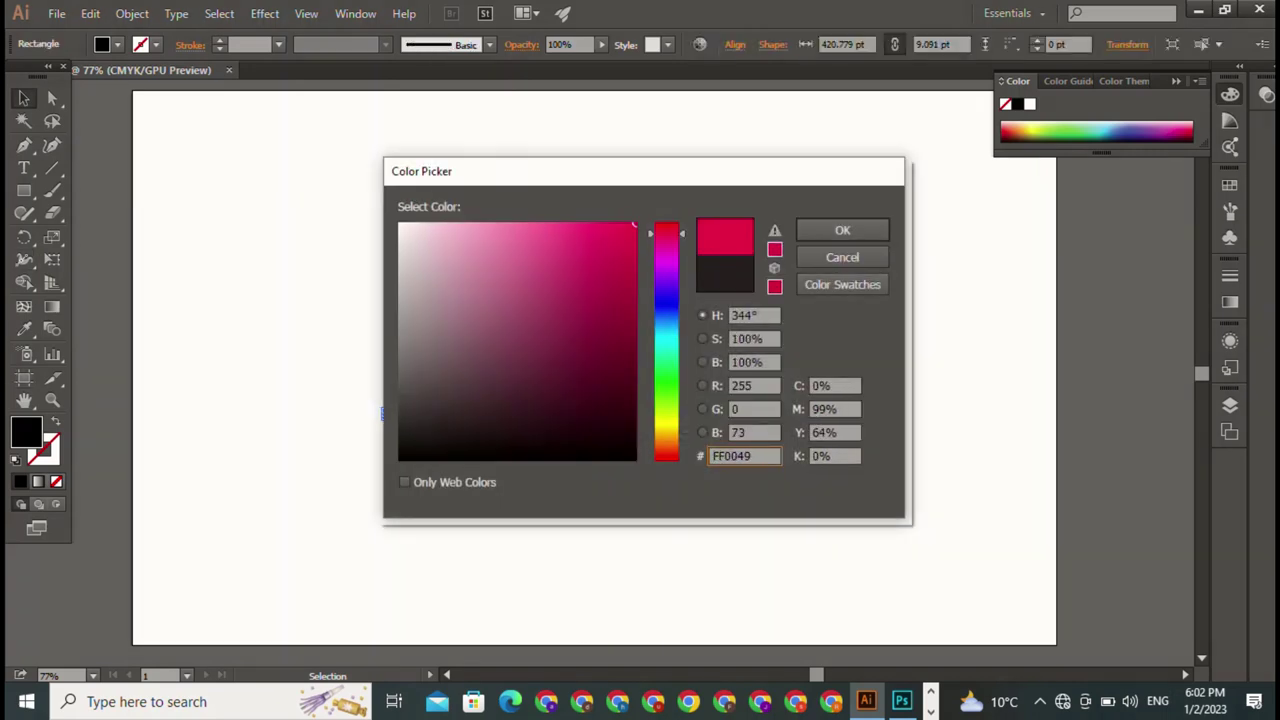
pyautogui.press('BackSpace')
pyautogui.press('BackSpace')
pyautogui.write('00')
pyautogui.press('Return')
pyautogui.hotkey('ctrl', 'shift', 'a')
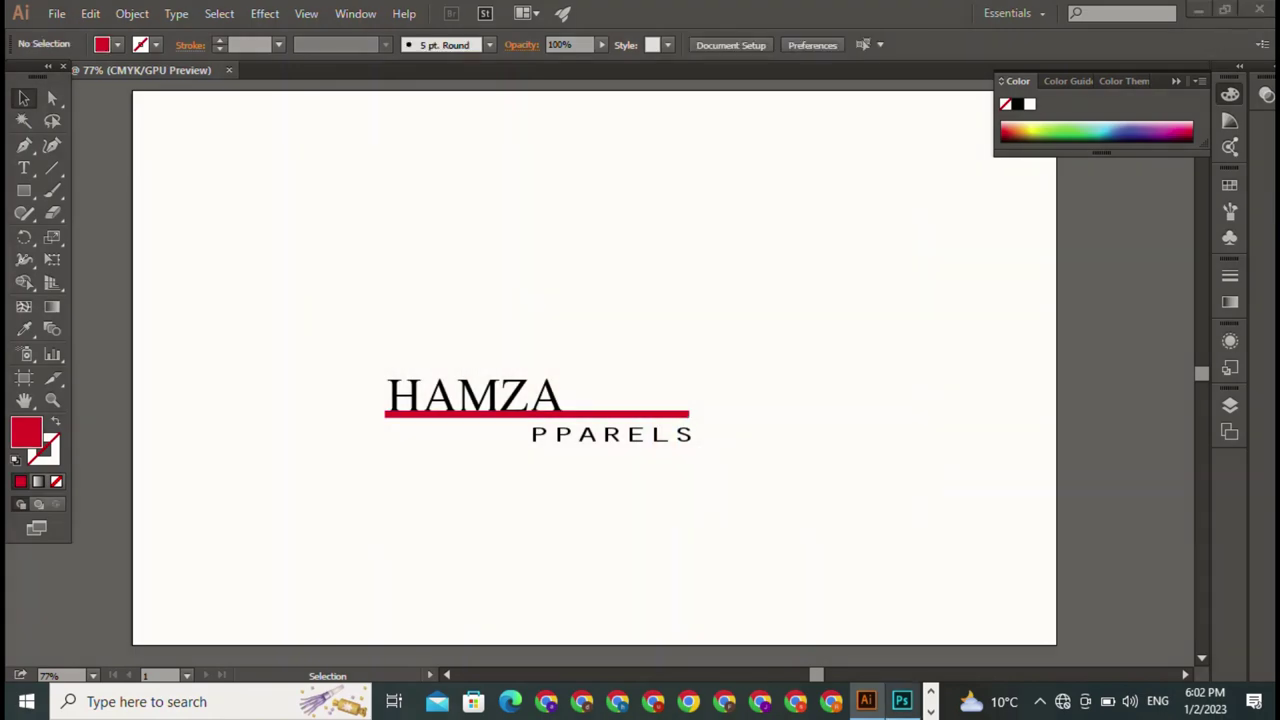
pyautogui.click(901, 701)
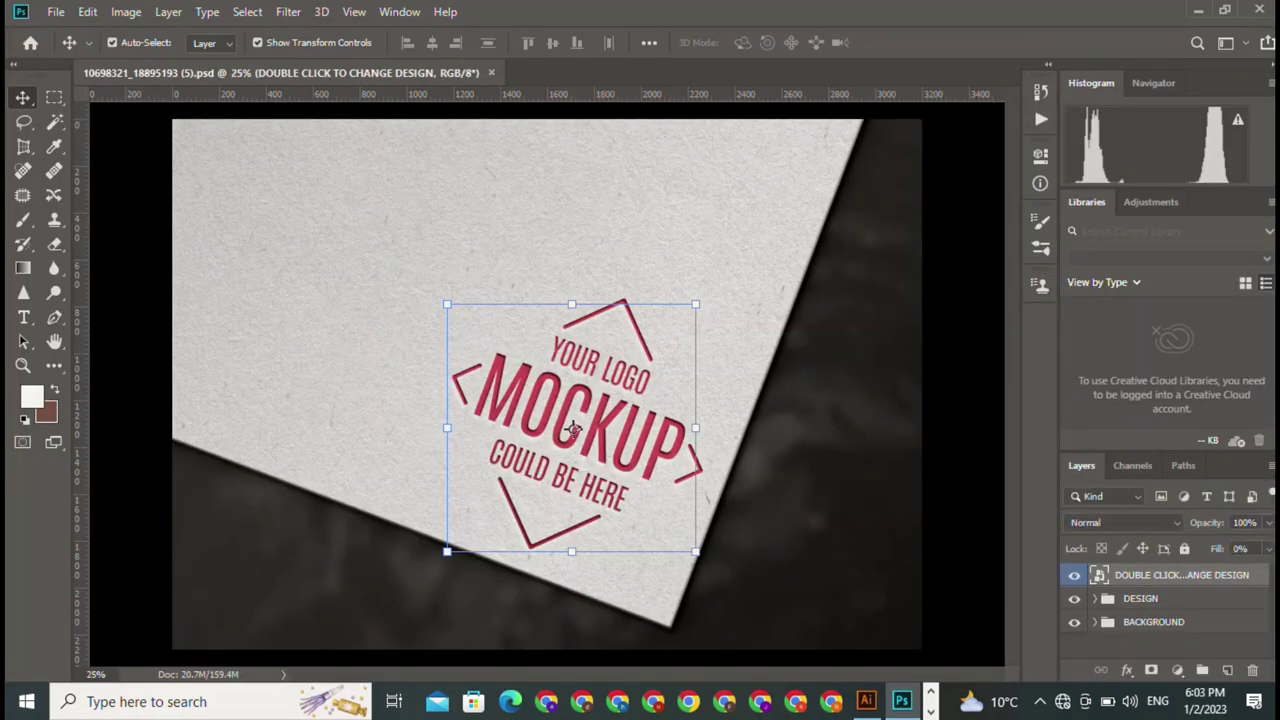
# Step: Copy the HAMZA PPARELS logo from Illustrator into the mockup's logo smart object
pyautogui.doubleClick(573, 428)
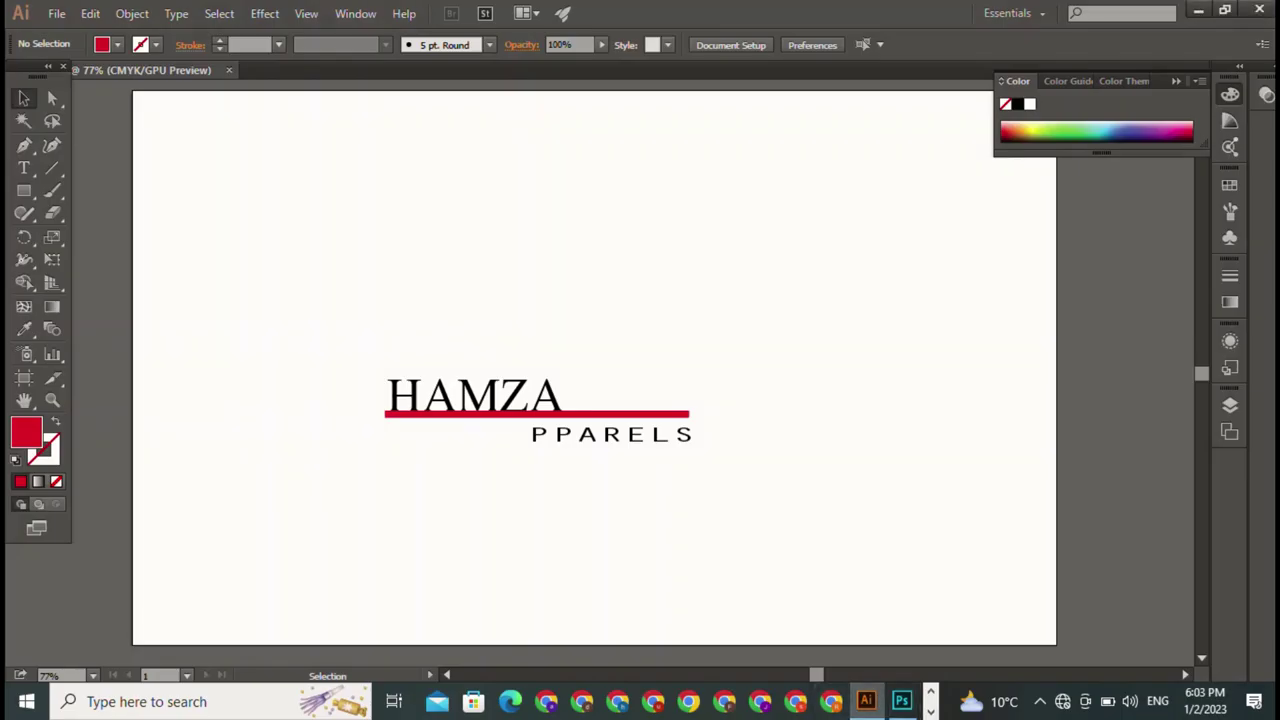
pyautogui.moveTo(320, 297); pyautogui.dragTo(815, 555)
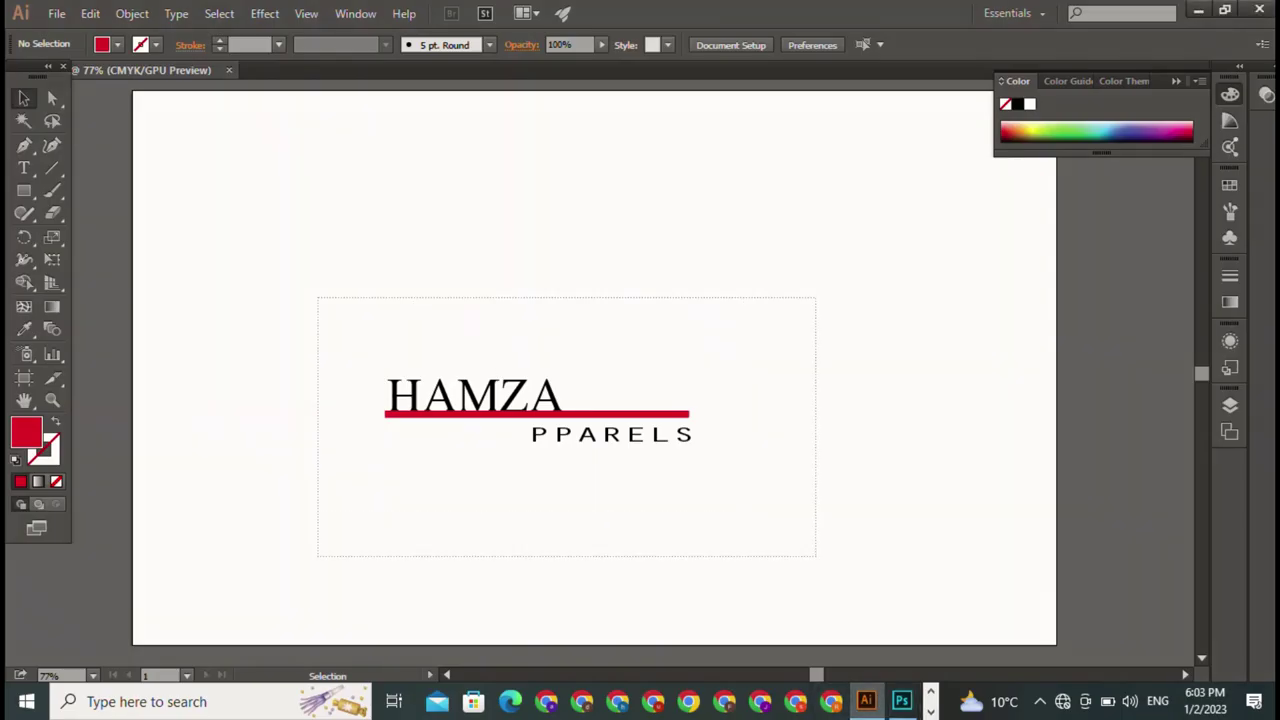
pyautogui.hotkey('ctrl', 'c')
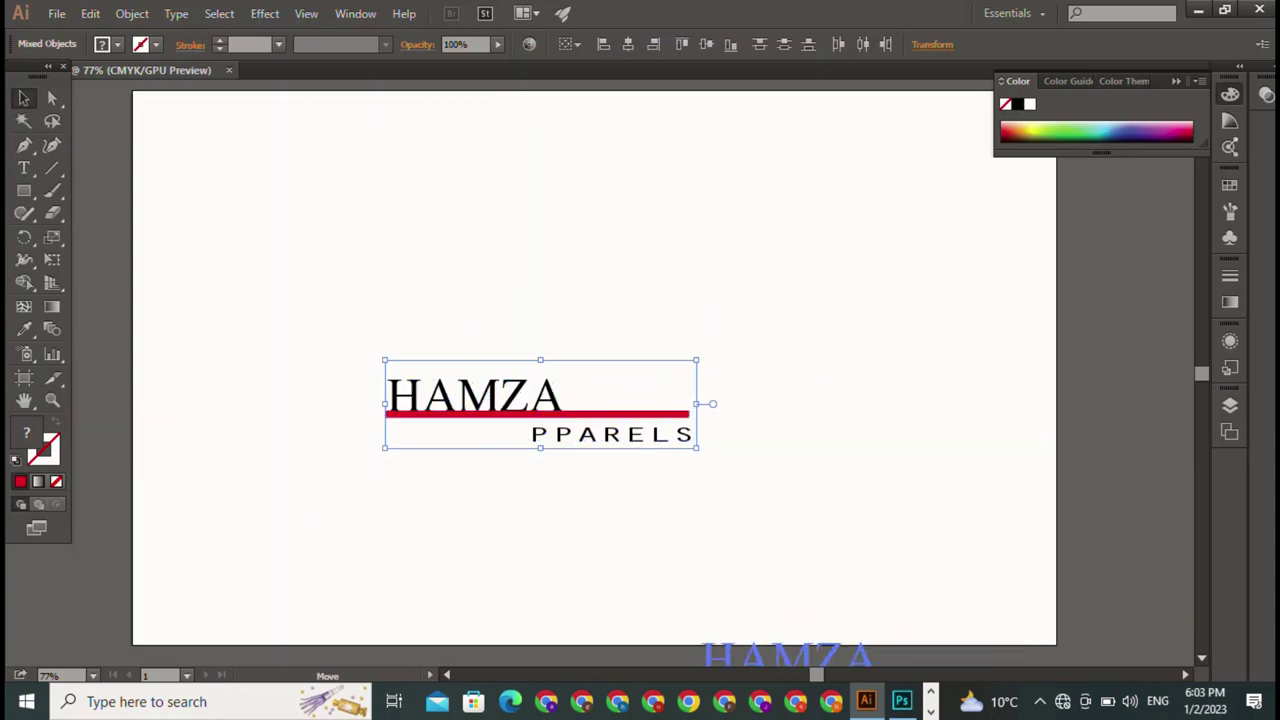
pyautogui.hotkey('alt', 'Tab')
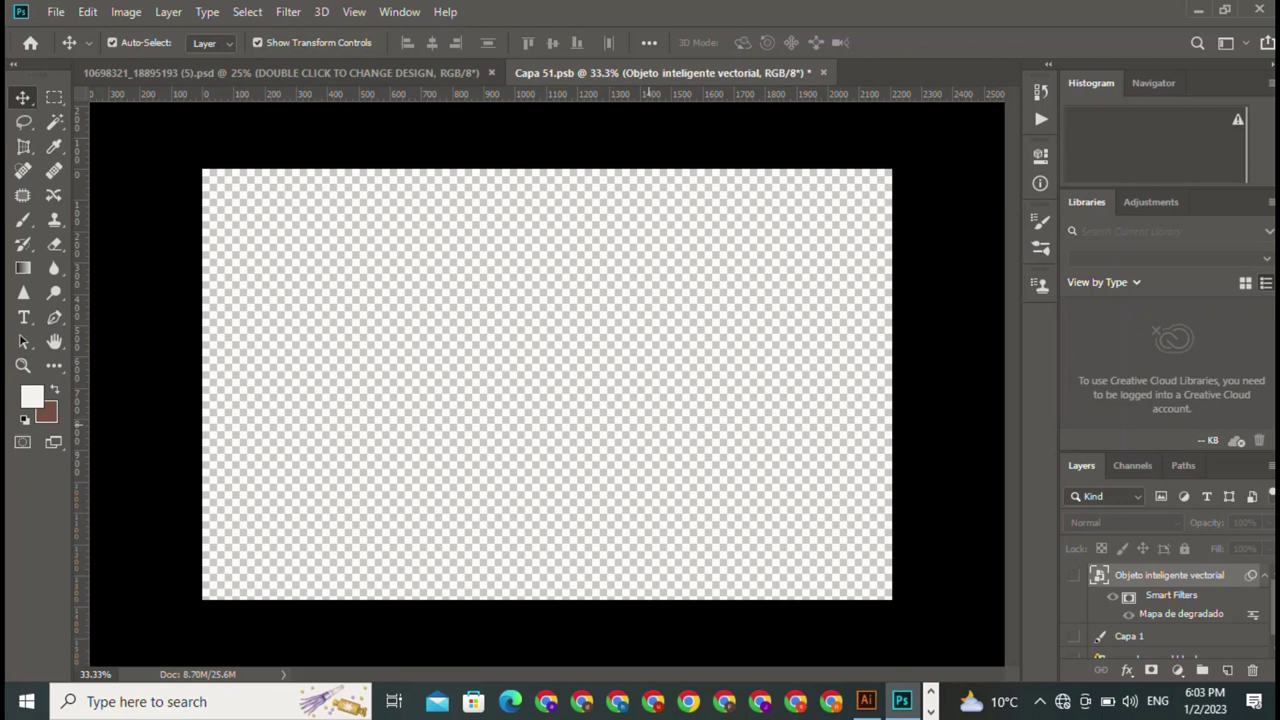
pyautogui.hotkey('ctrl', 'v')
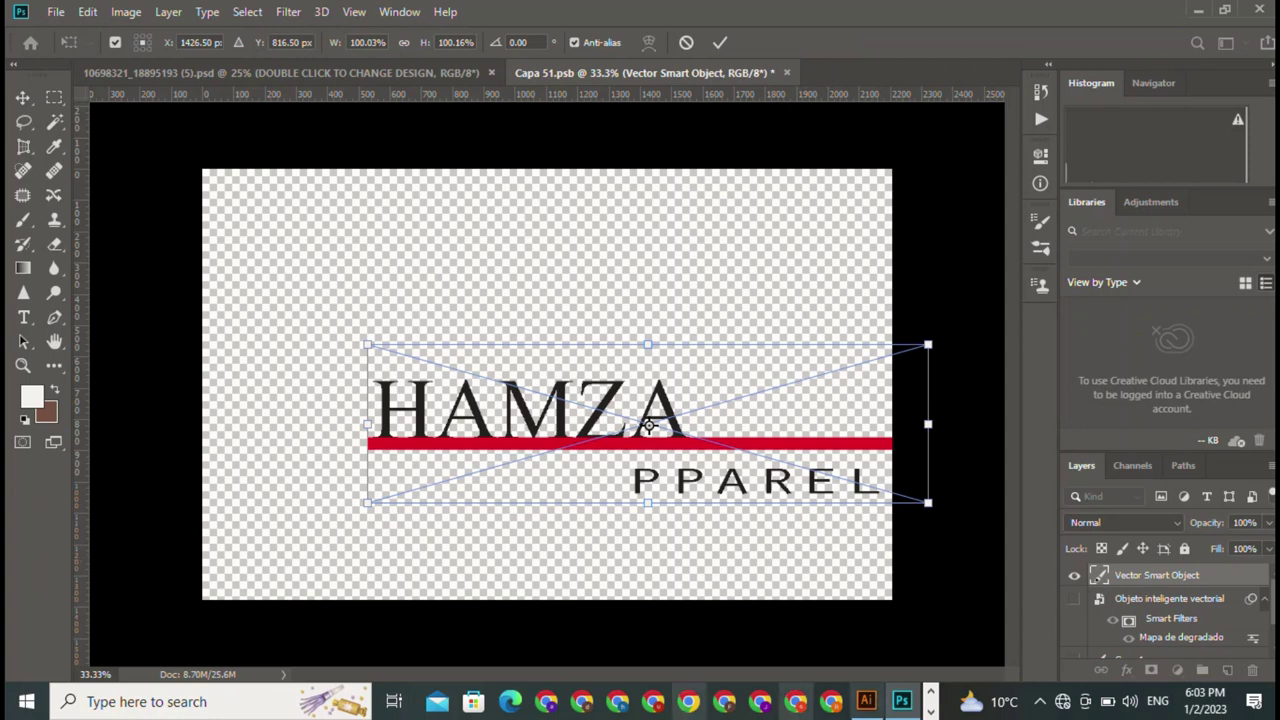
# Step: Move the logo down-left near the bottom, commit it, and save the smart object
pyautogui.moveTo(648, 425); pyautogui.dragTo(598, 521)
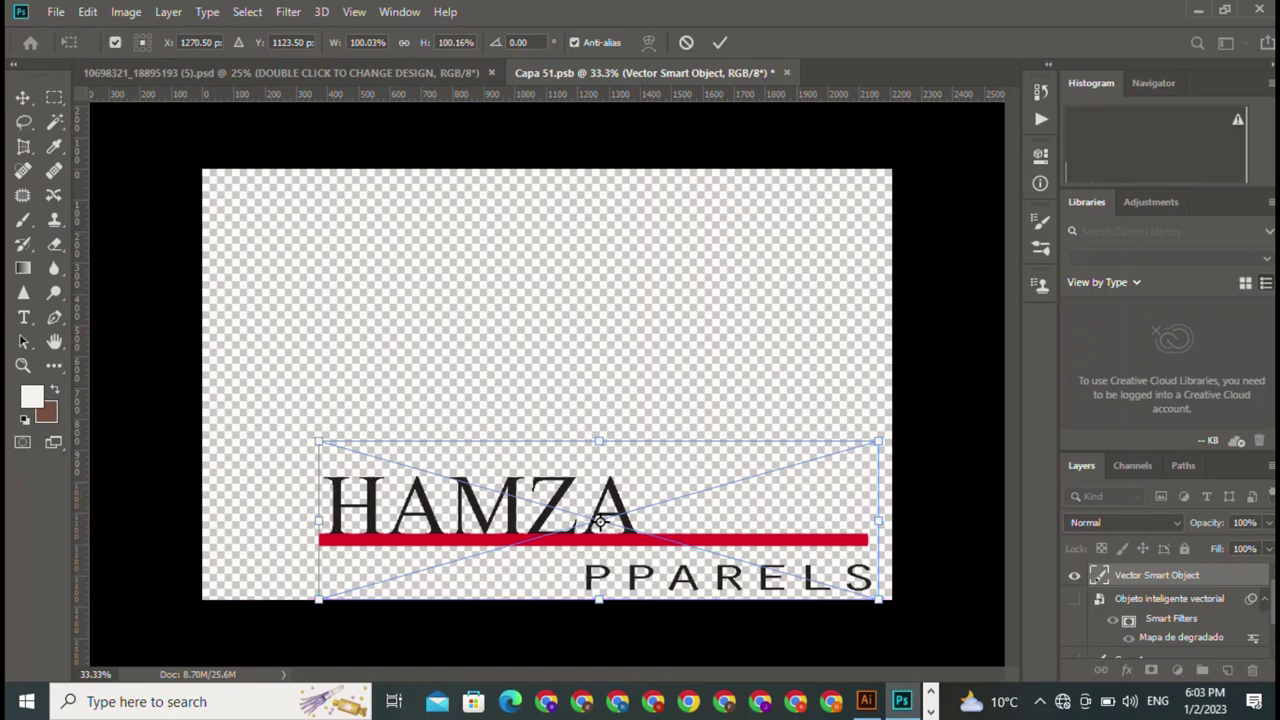
pyautogui.click(720, 42)
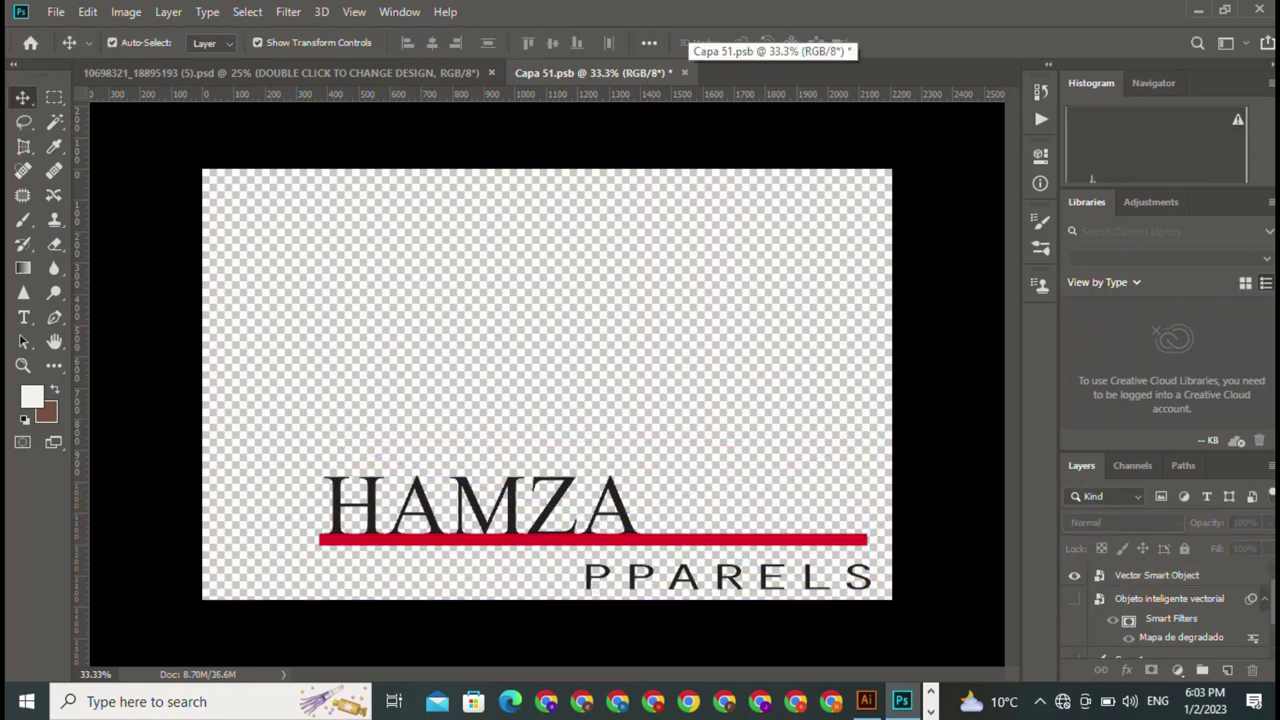
pyautogui.click(684, 72)
pyautogui.click(558, 272)
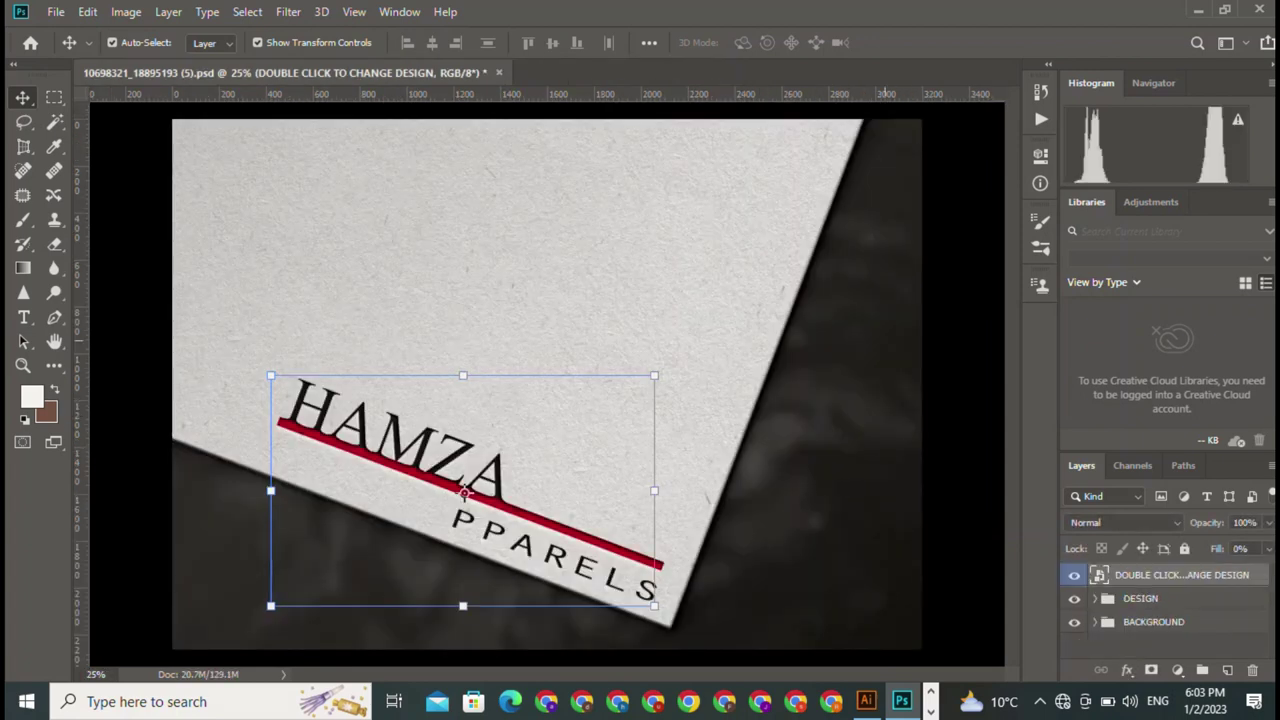
# Step: Save for Web as JPEG High into the jpg folder, appending 'jhgafy' to the file name
pyautogui.click(653, 483)
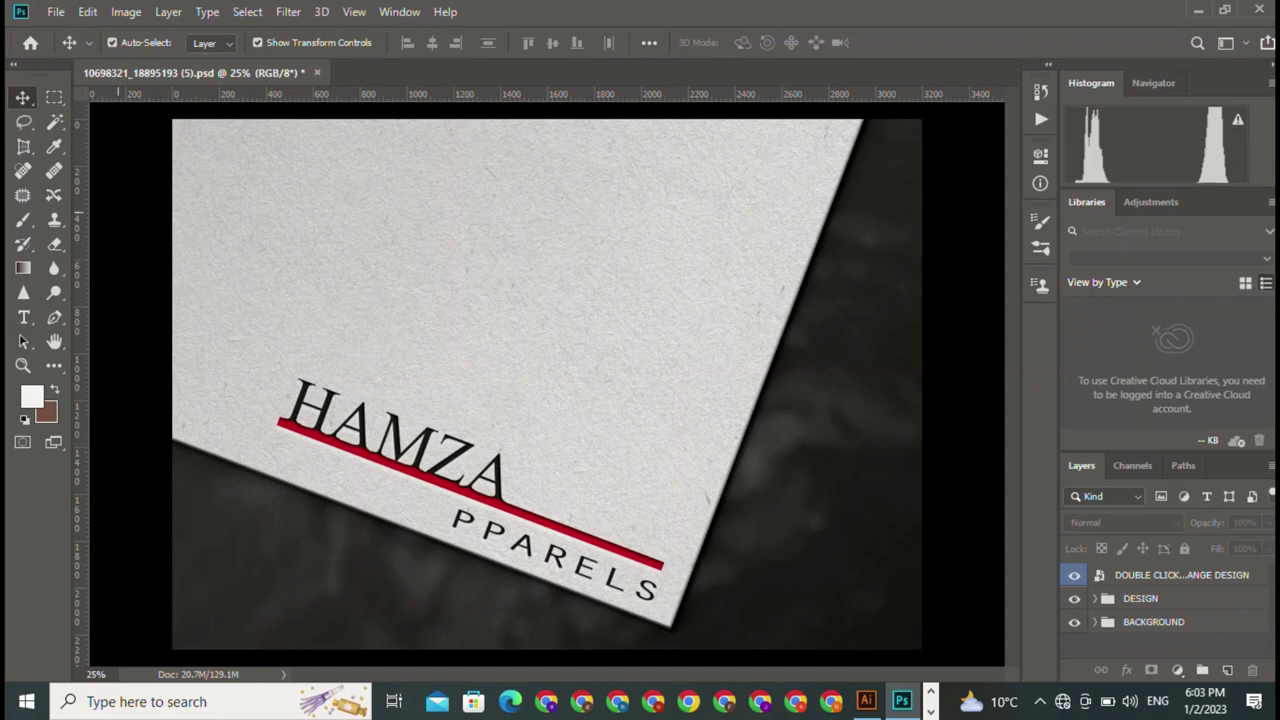
pyautogui.click(56, 12)
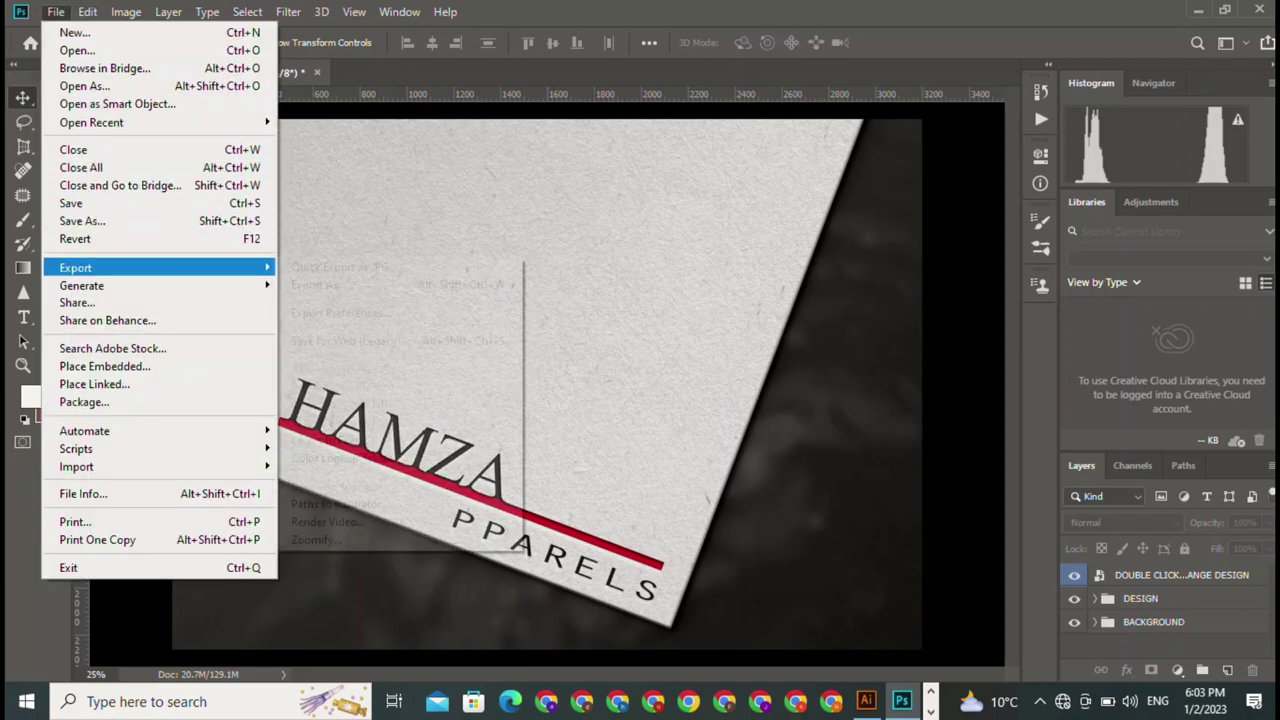
pyautogui.click(349, 341)
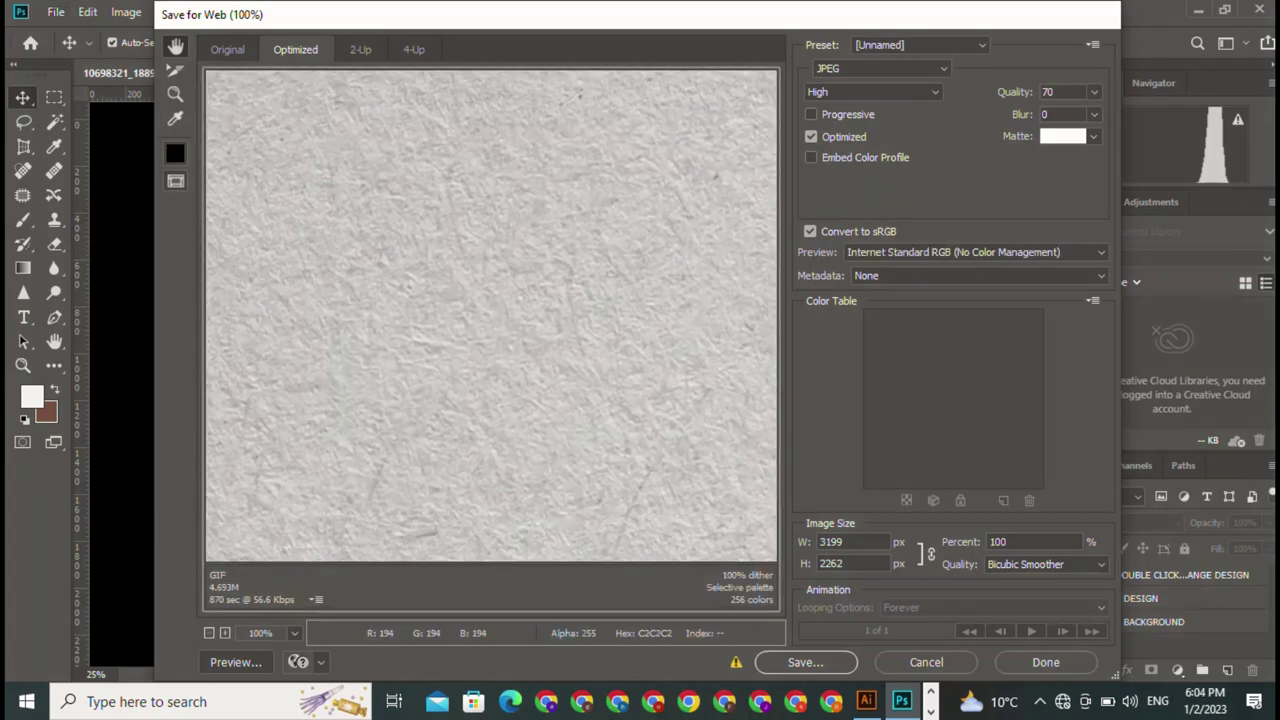
pyautogui.click(227, 49)
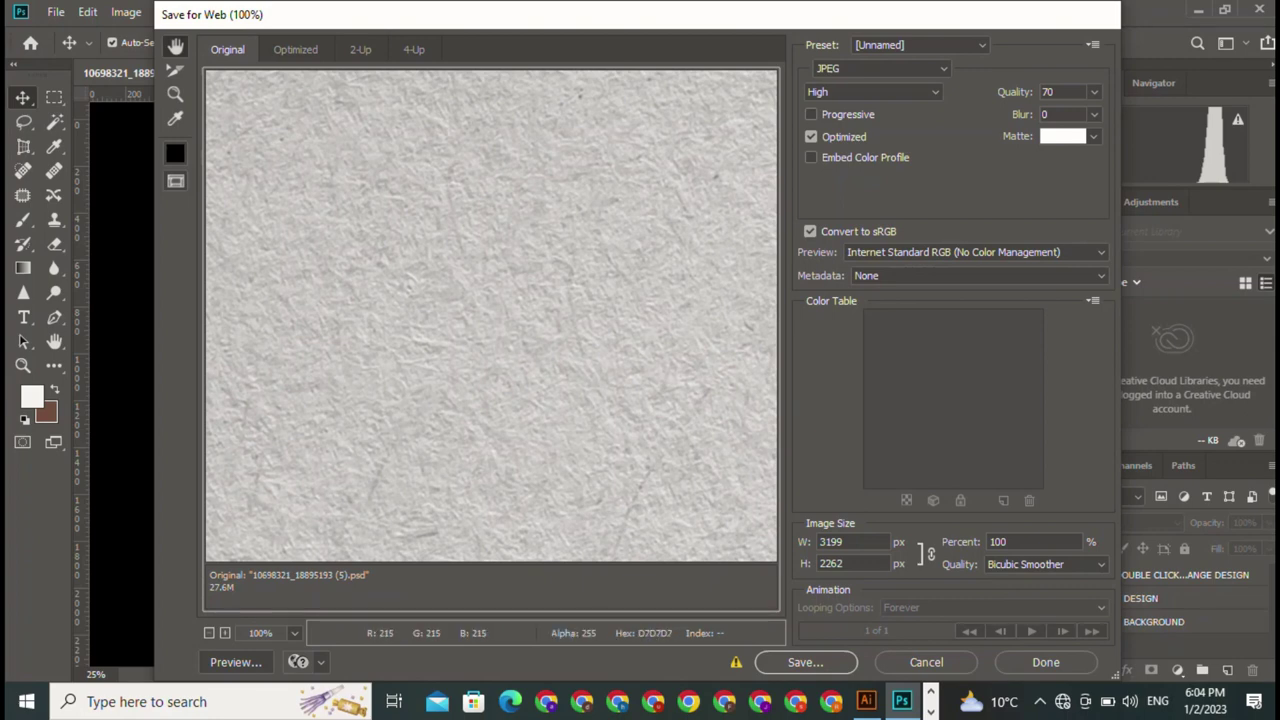
pyautogui.click(805, 662)
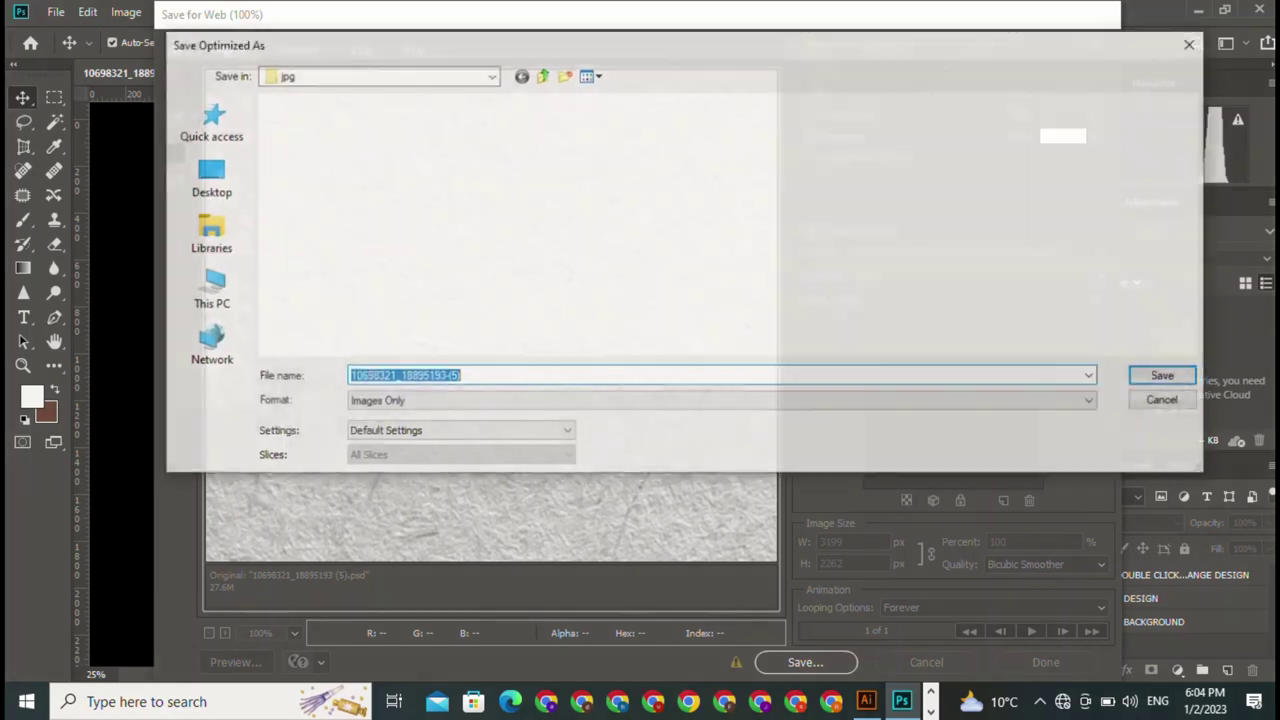
pyautogui.press('End')
pyautogui.write('jhgaf')
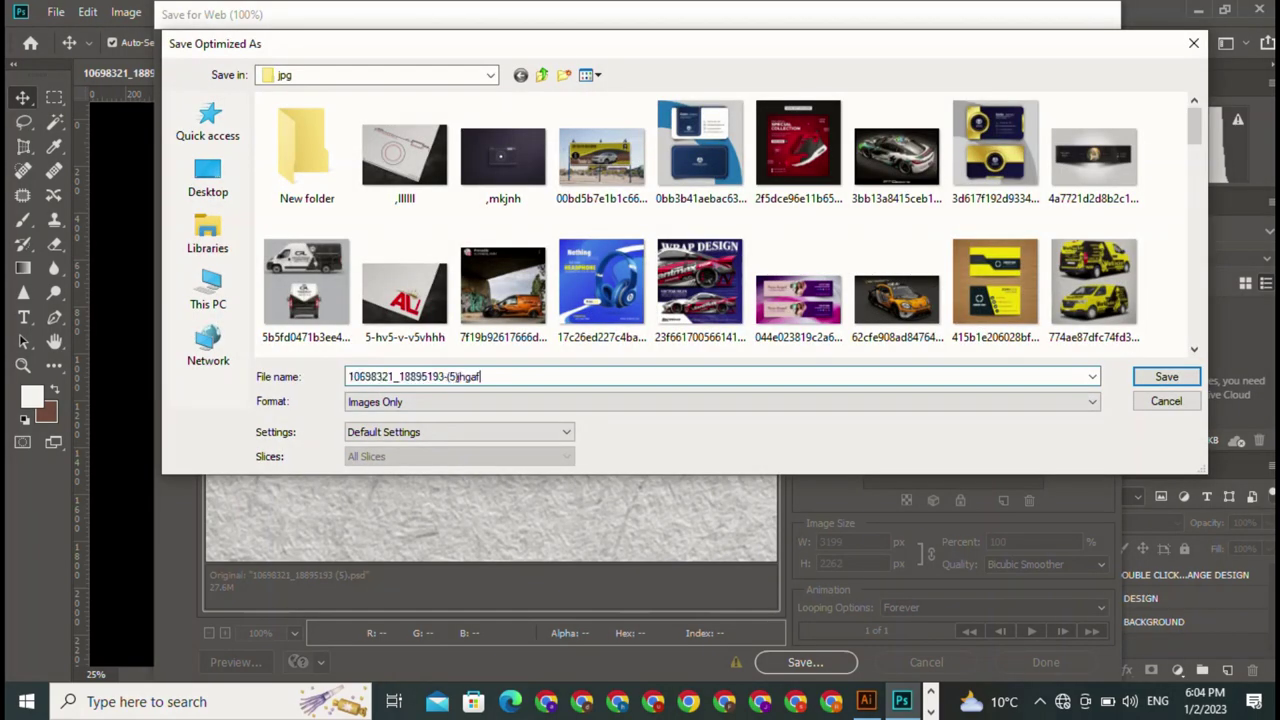
pyautogui.write('y')
pyautogui.click(1166, 377)
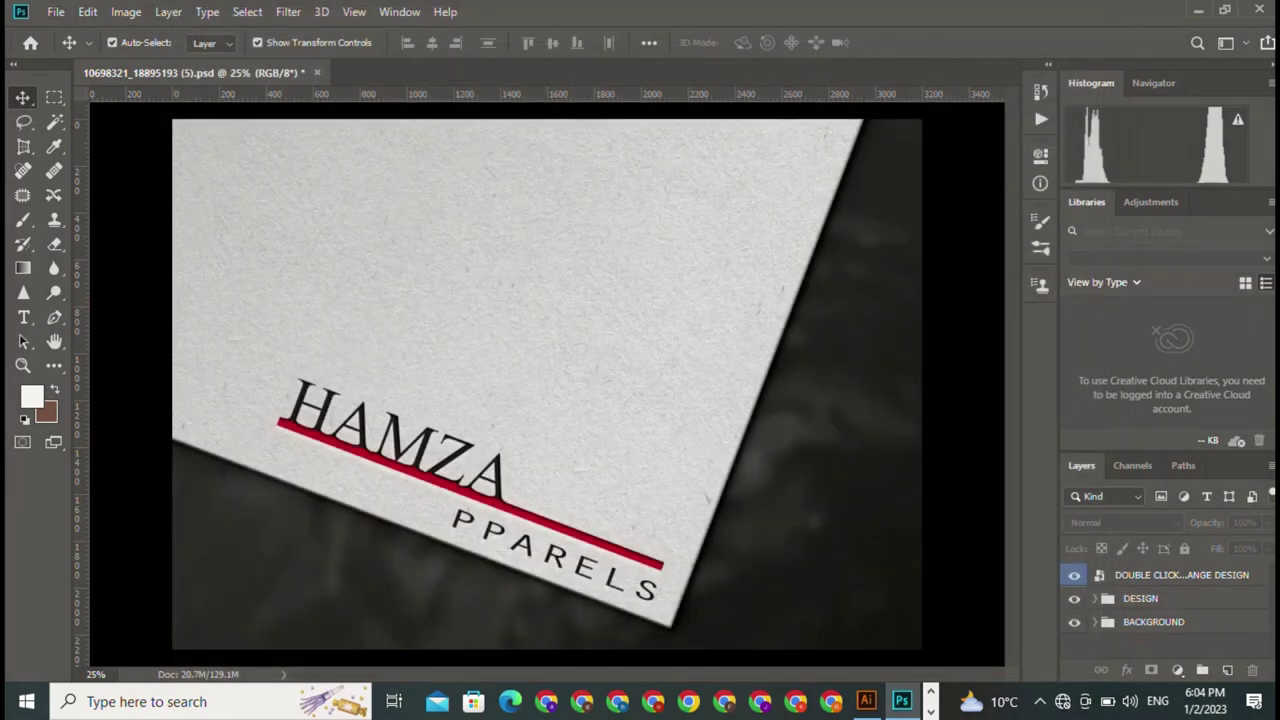
# Step: Discard the paper mockup, open the wall's YOUR DESIGN HERE object, hide BRAND, fetch the logo
pyautogui.click(317, 72)
pyautogui.click(634, 272)
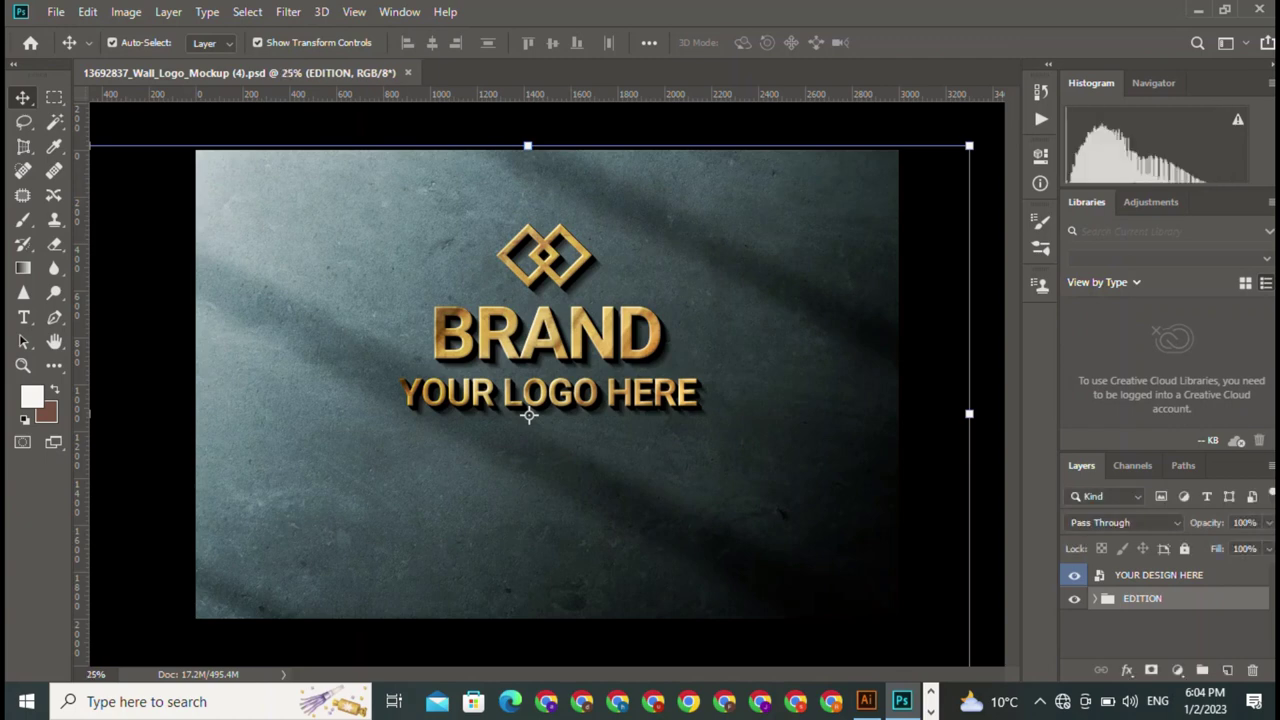
pyautogui.doubleClick(529, 415)
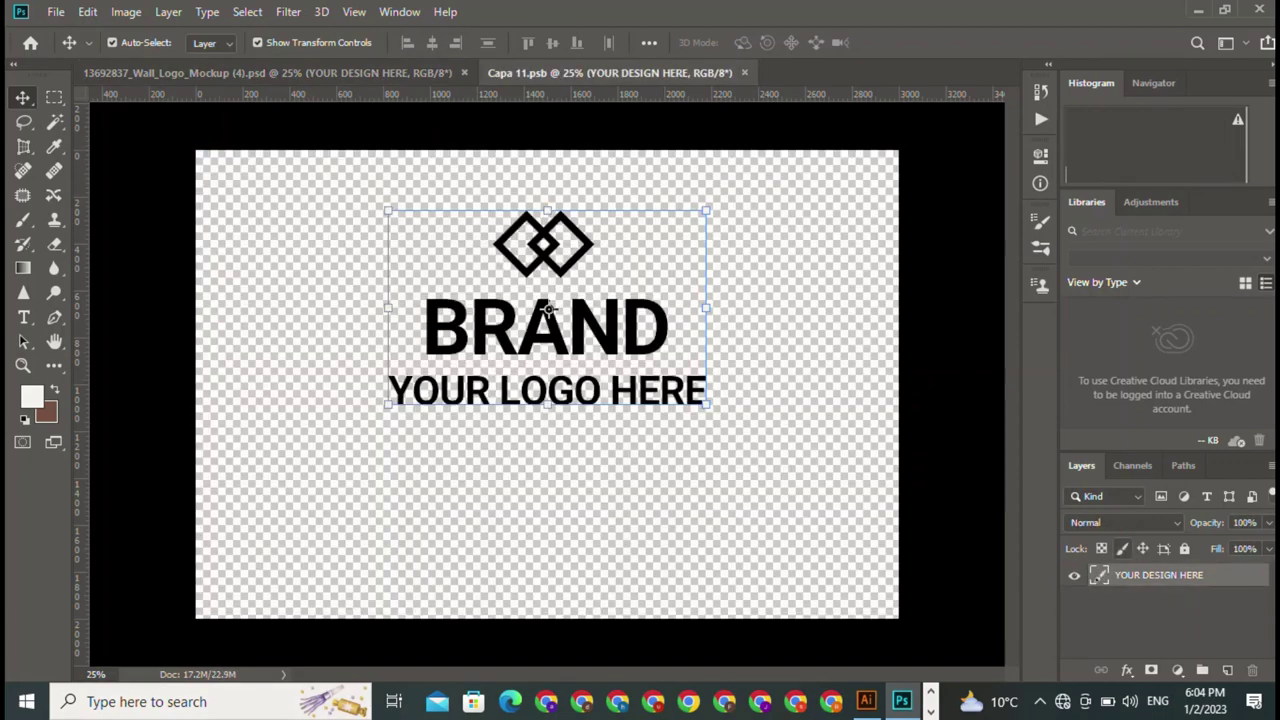
pyautogui.click(1074, 575)
pyautogui.click(866, 701)
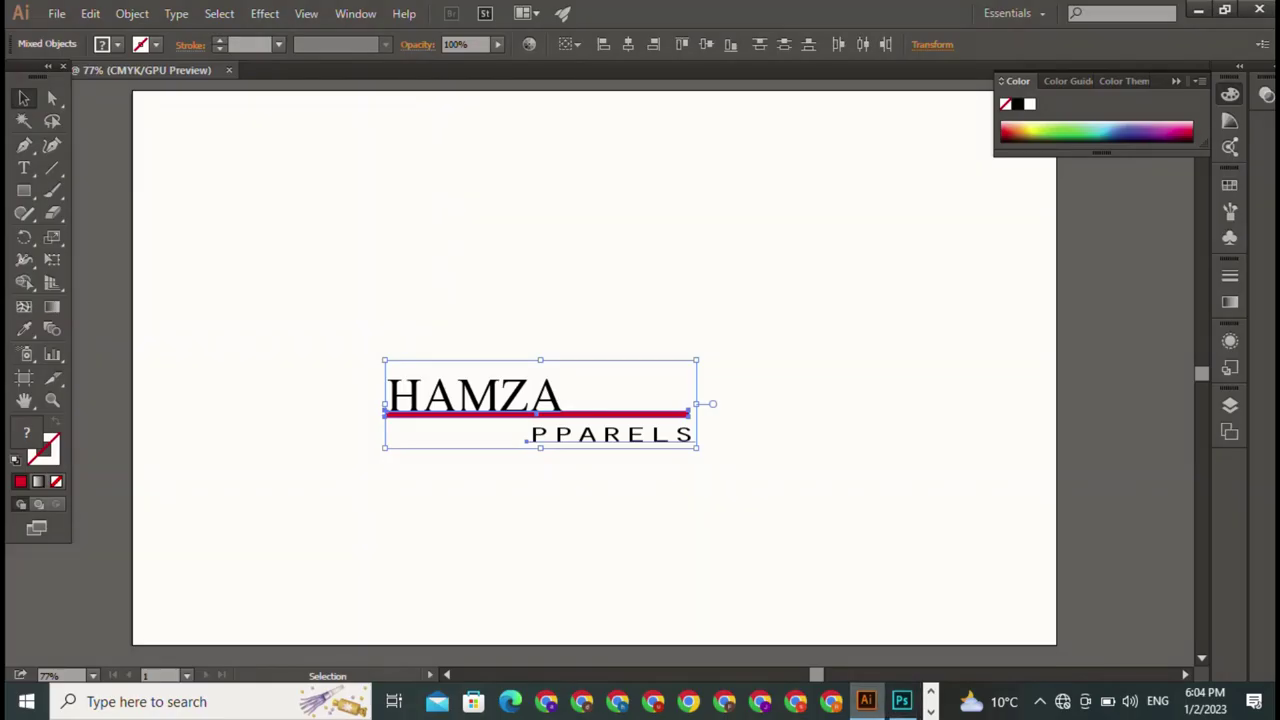
pyautogui.moveTo(540, 400); pyautogui.dragTo(901, 701)
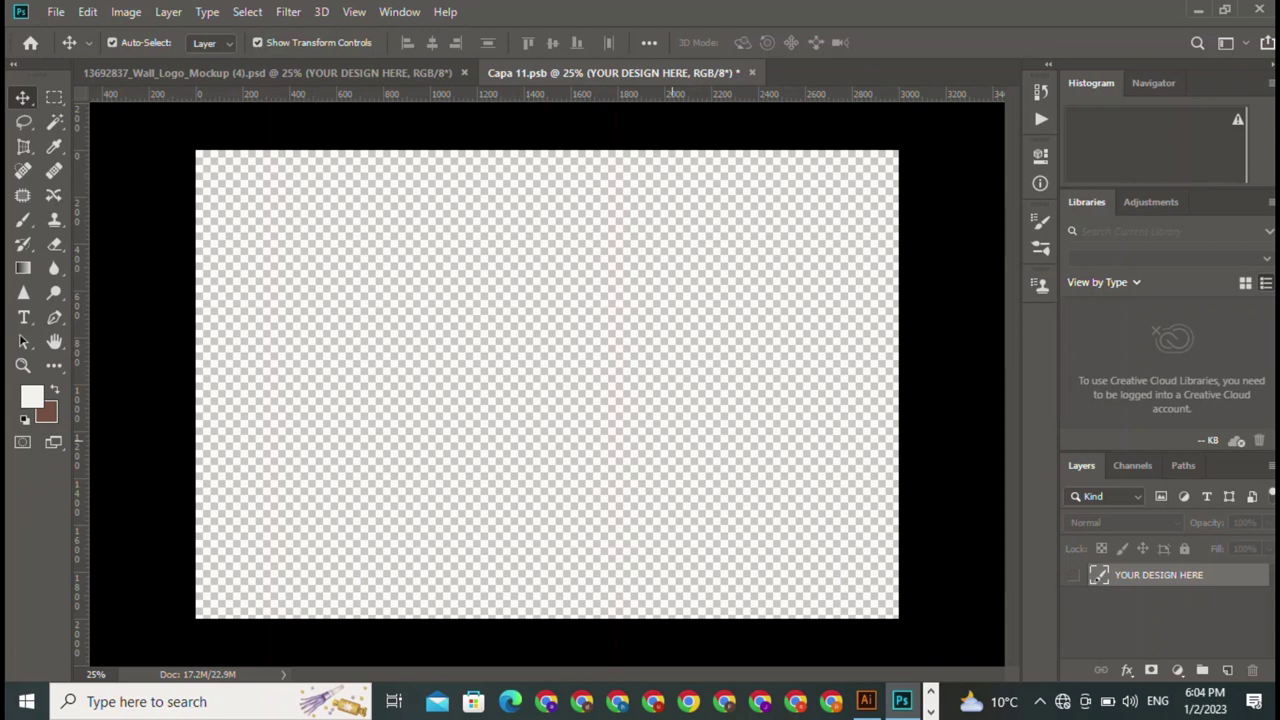
# Step: Drop the HAMZA PPARELS logo into Capa 11.psb, scale it to about 114% and position it
pyautogui.moveTo(676, 100)
pyautogui.mouseDown()
pyautogui.moveTo(671, 443)
pyautogui.moveTo(548, 345)
pyautogui.mouseUp()
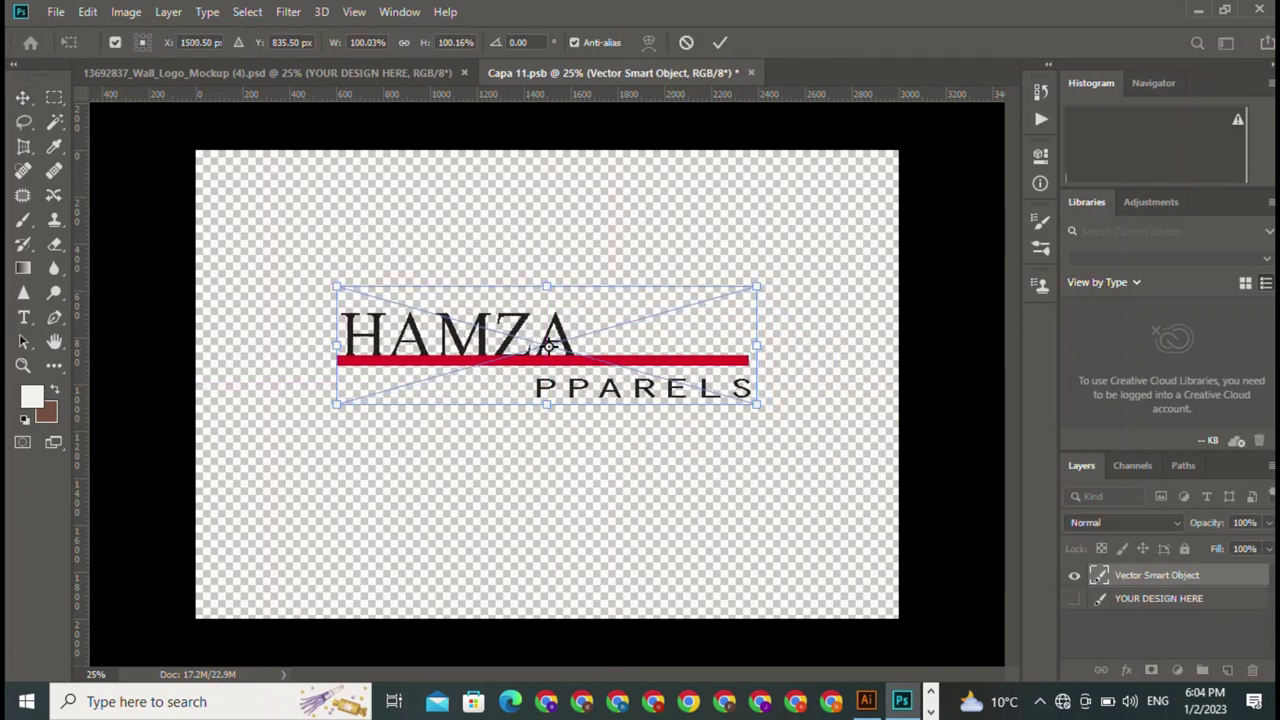
pyautogui.press('Return')
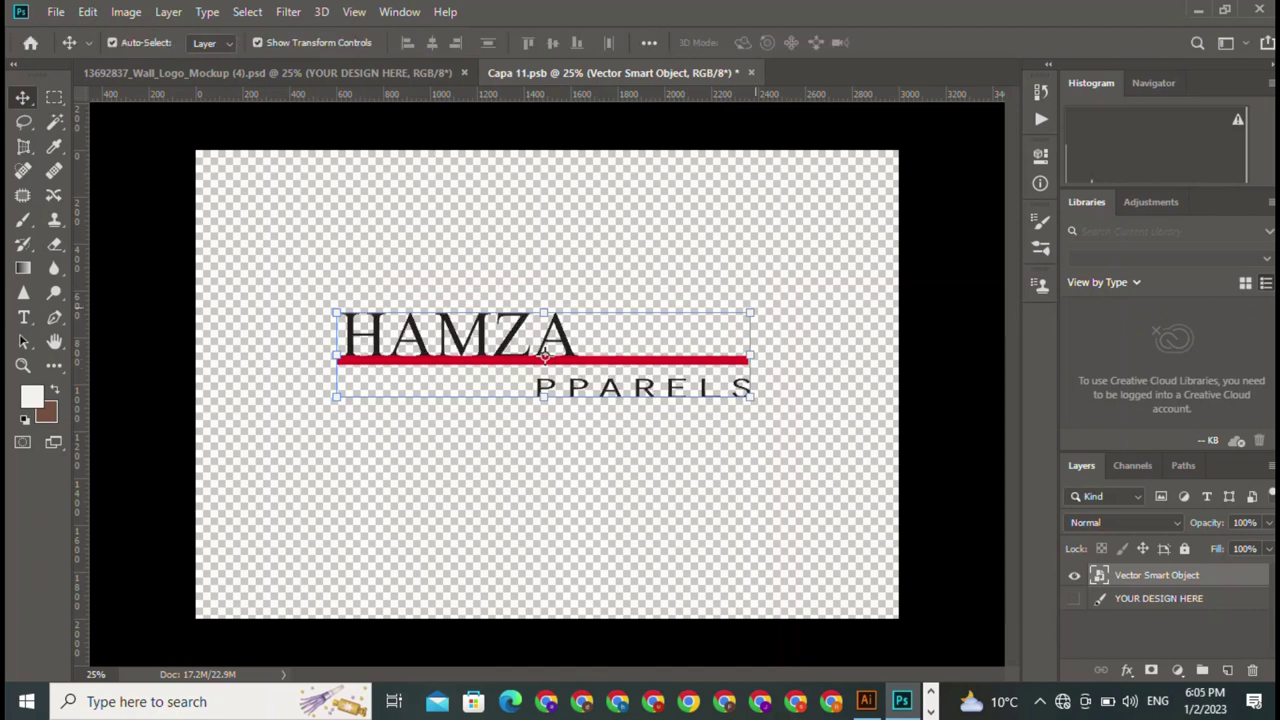
pyautogui.moveTo(543, 355); pyautogui.dragTo(628, 272)
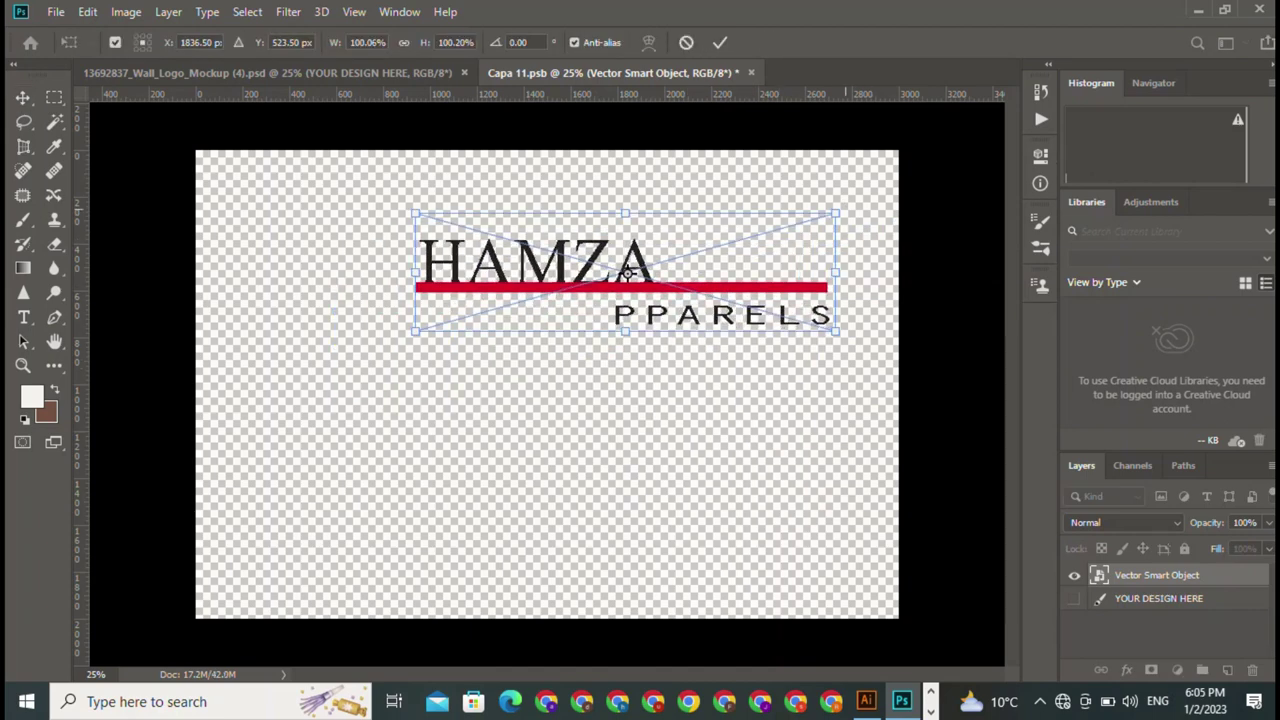
pyautogui.moveTo(836, 213); pyautogui.dragTo(895, 195)
pyautogui.moveTo(654, 265); pyautogui.dragTo(558, 360)
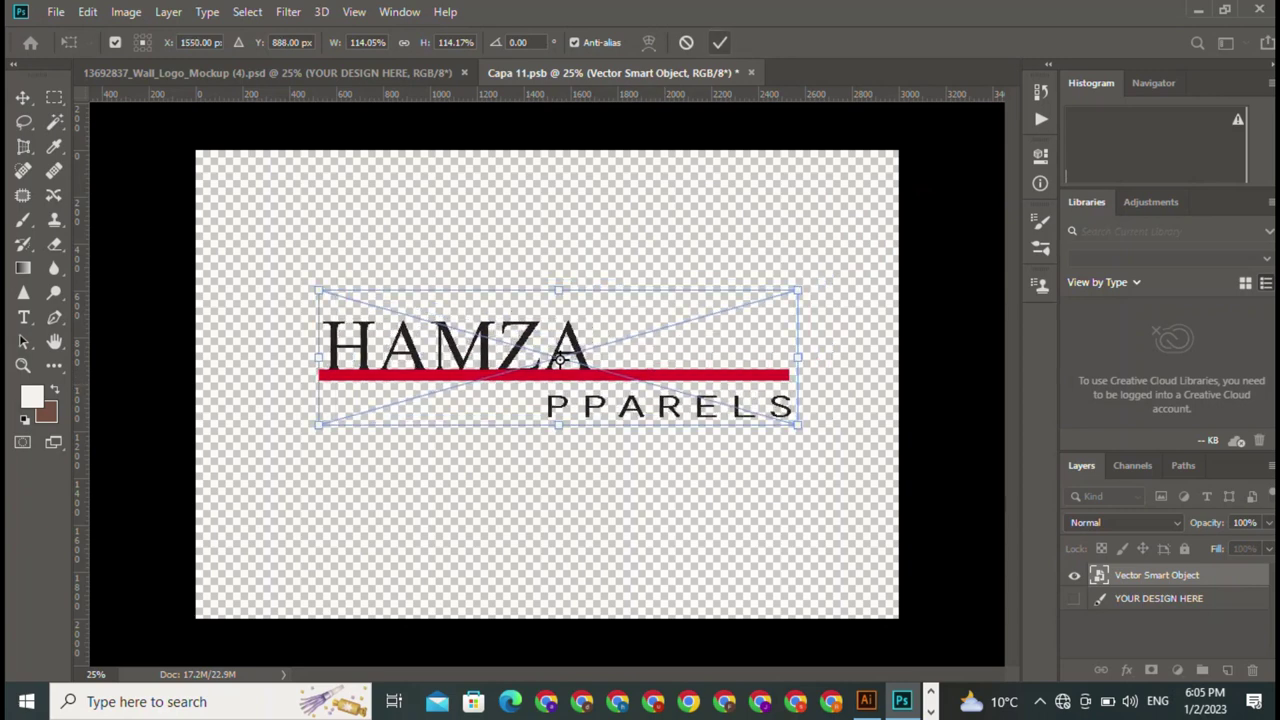
pyautogui.press('Return')
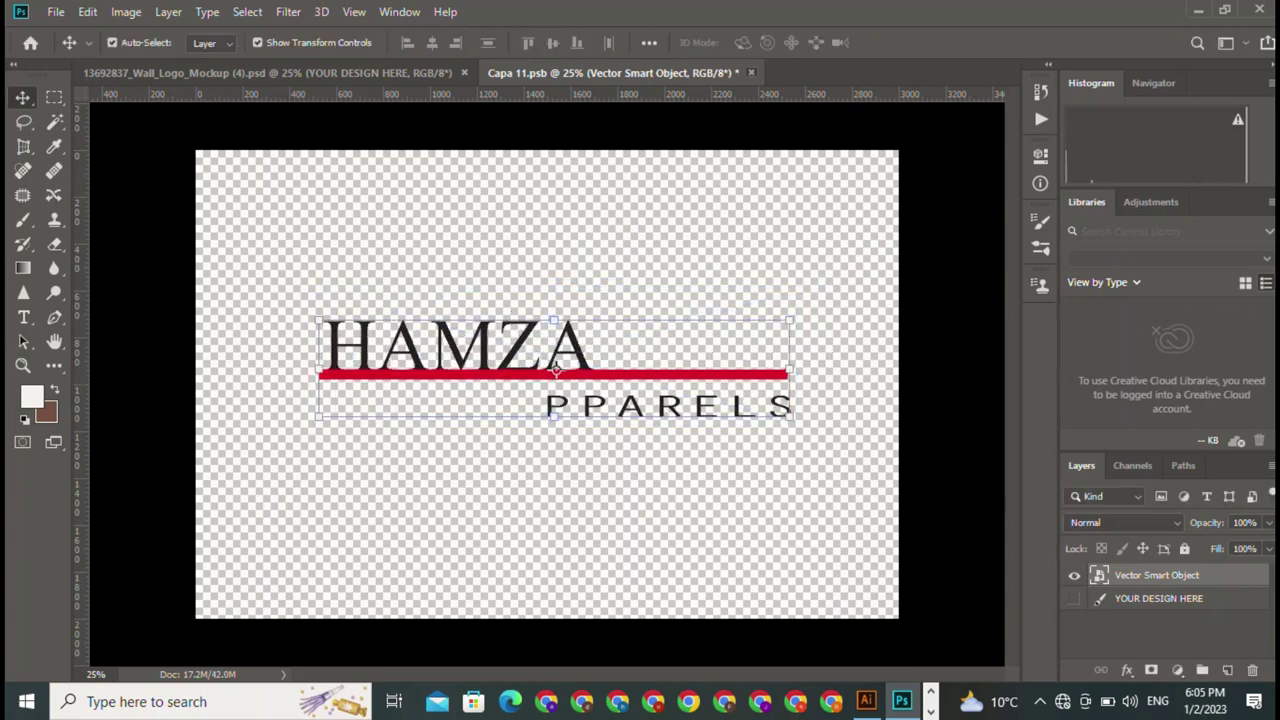
# Step: Save and close the smart object to return to the wall mockup
pyautogui.hotkey('ctrl', 'w')
pyautogui.press('Return')
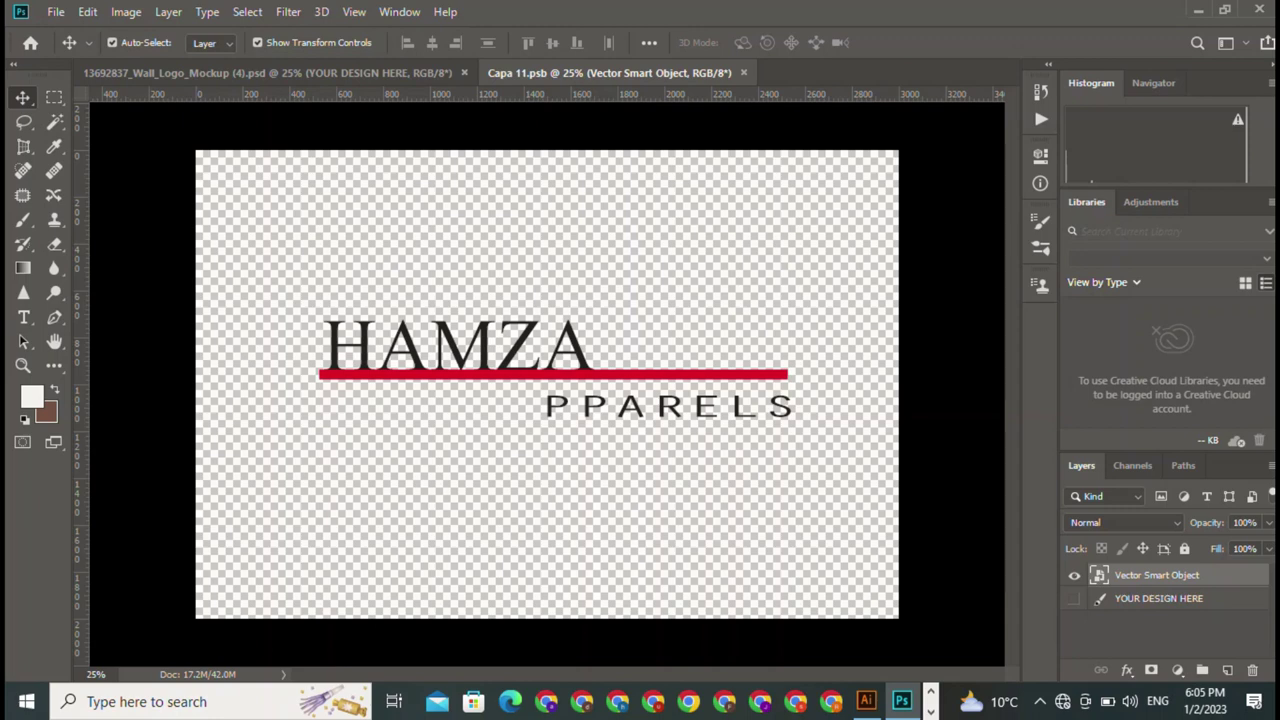
pyautogui.hotkey('ctrl', 'w')
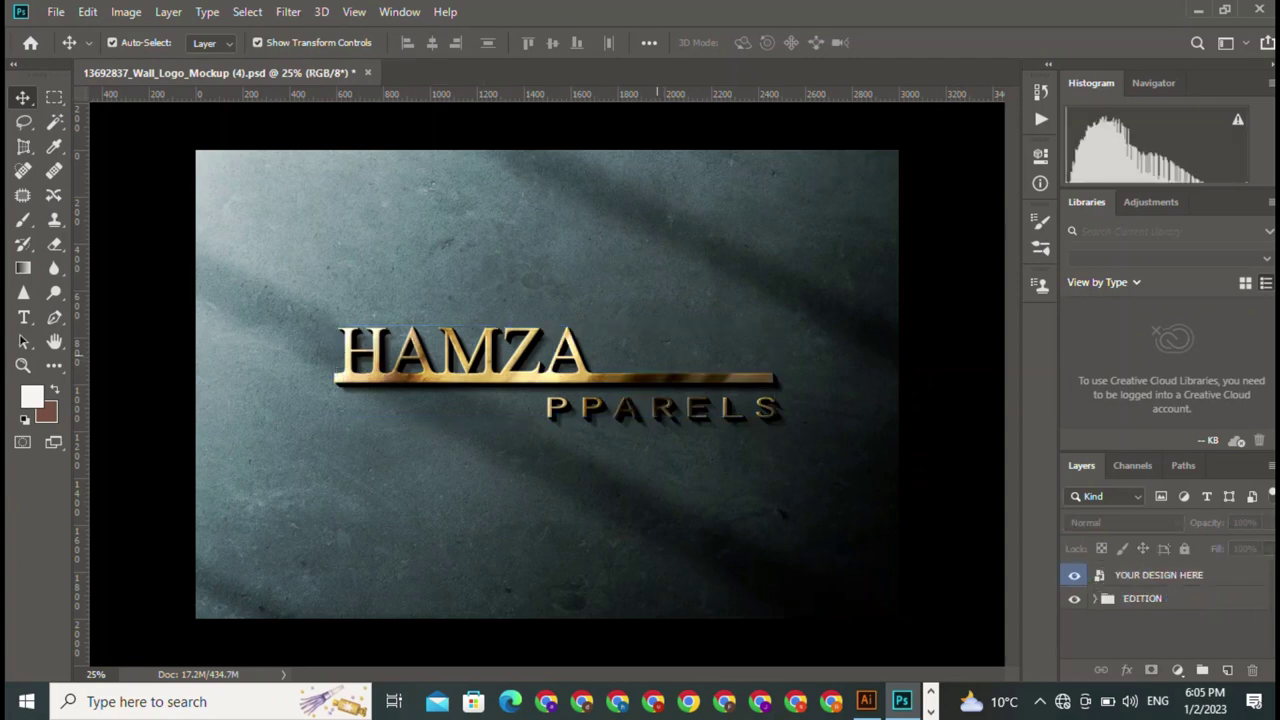
# Step: Save the wall mockup for web as JPEG High, appending 'vvvv' to the file name, then close it
pyautogui.click(56, 12)
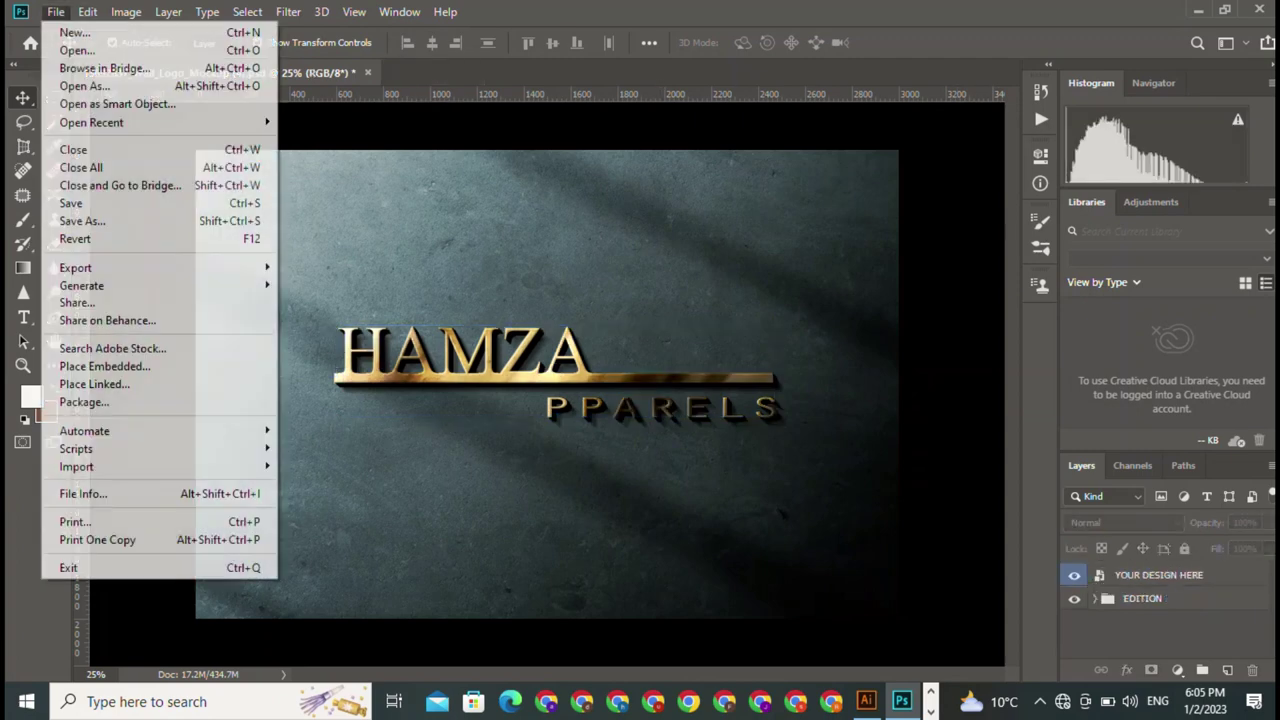
pyautogui.moveTo(75, 268)
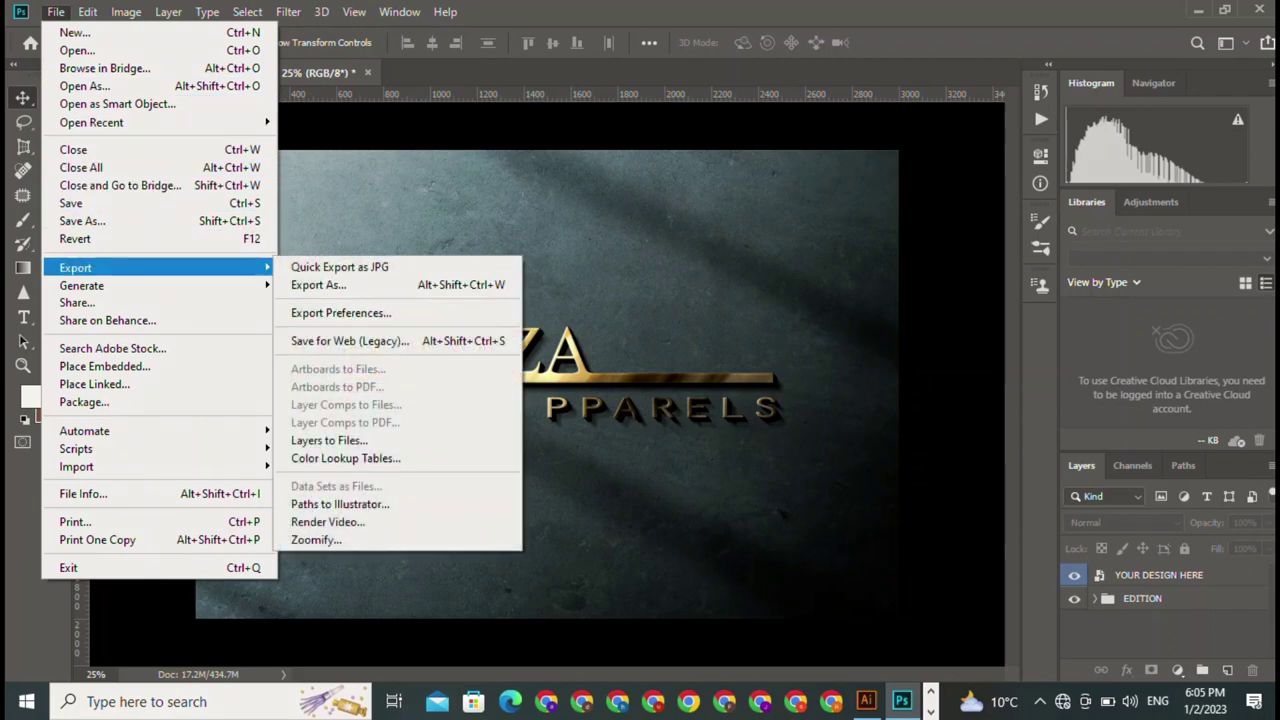
pyautogui.click(280, 341)
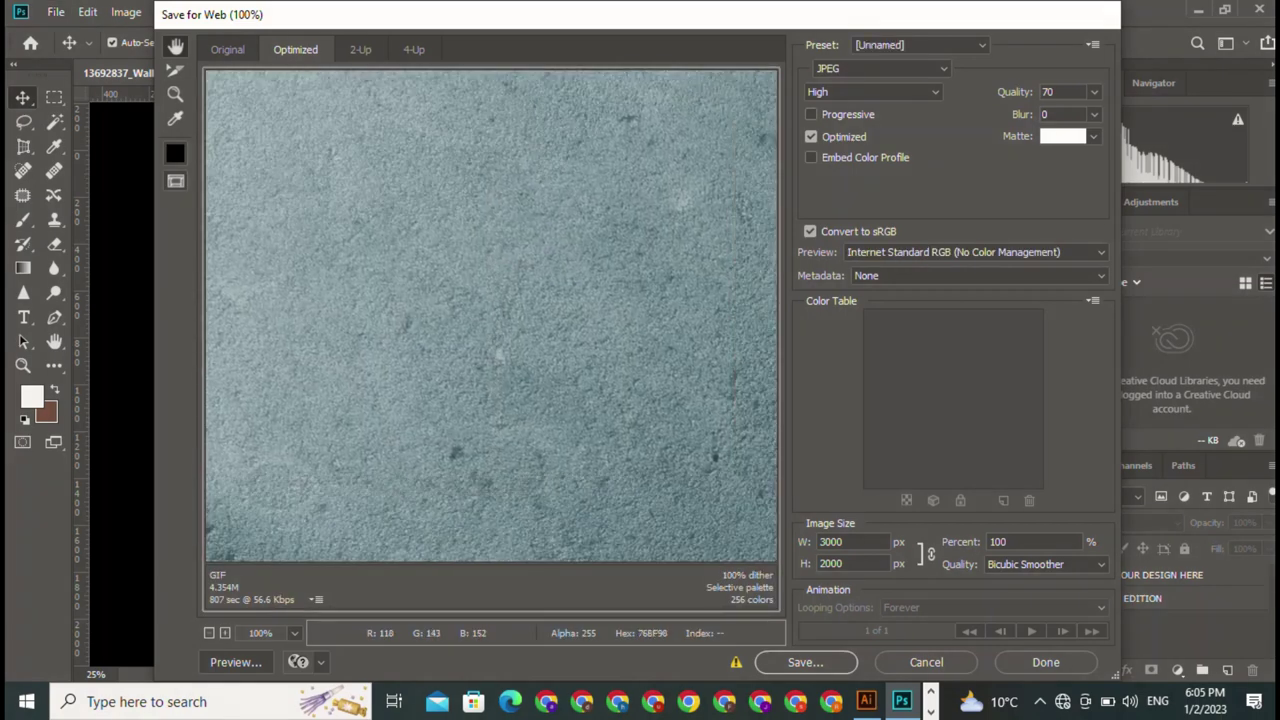
pyautogui.click(227, 49)
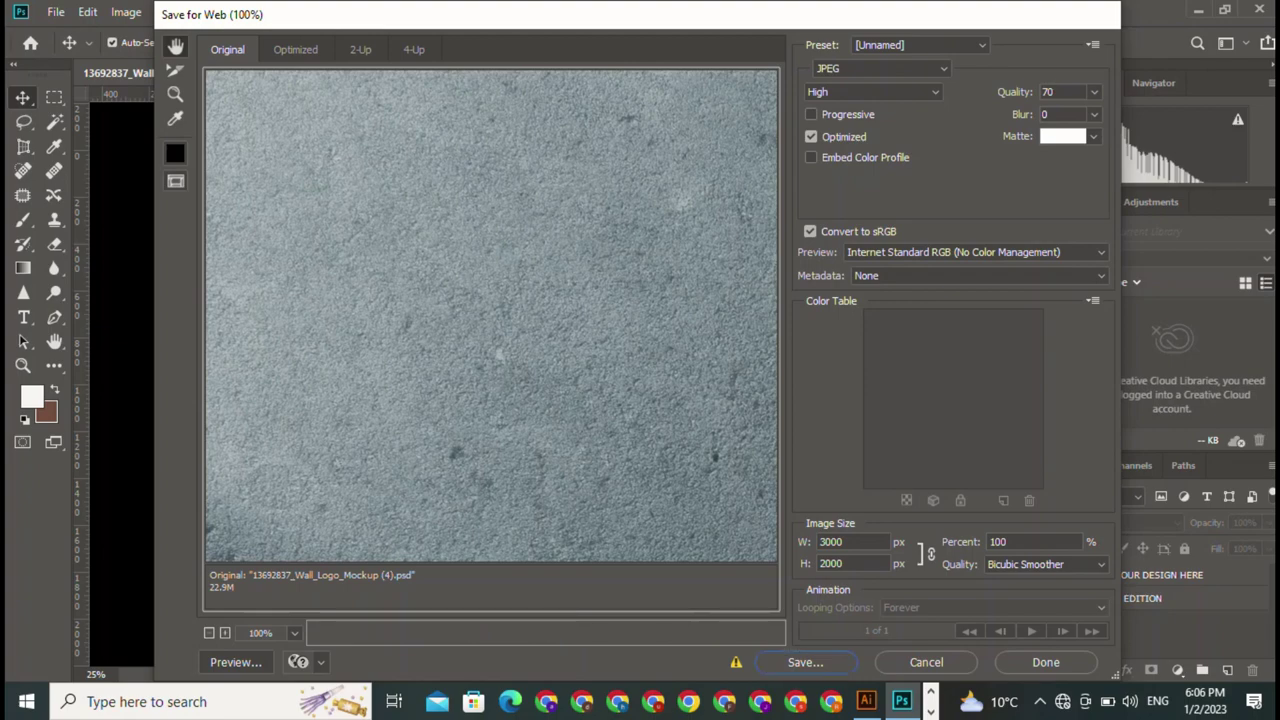
pyautogui.click(805, 662)
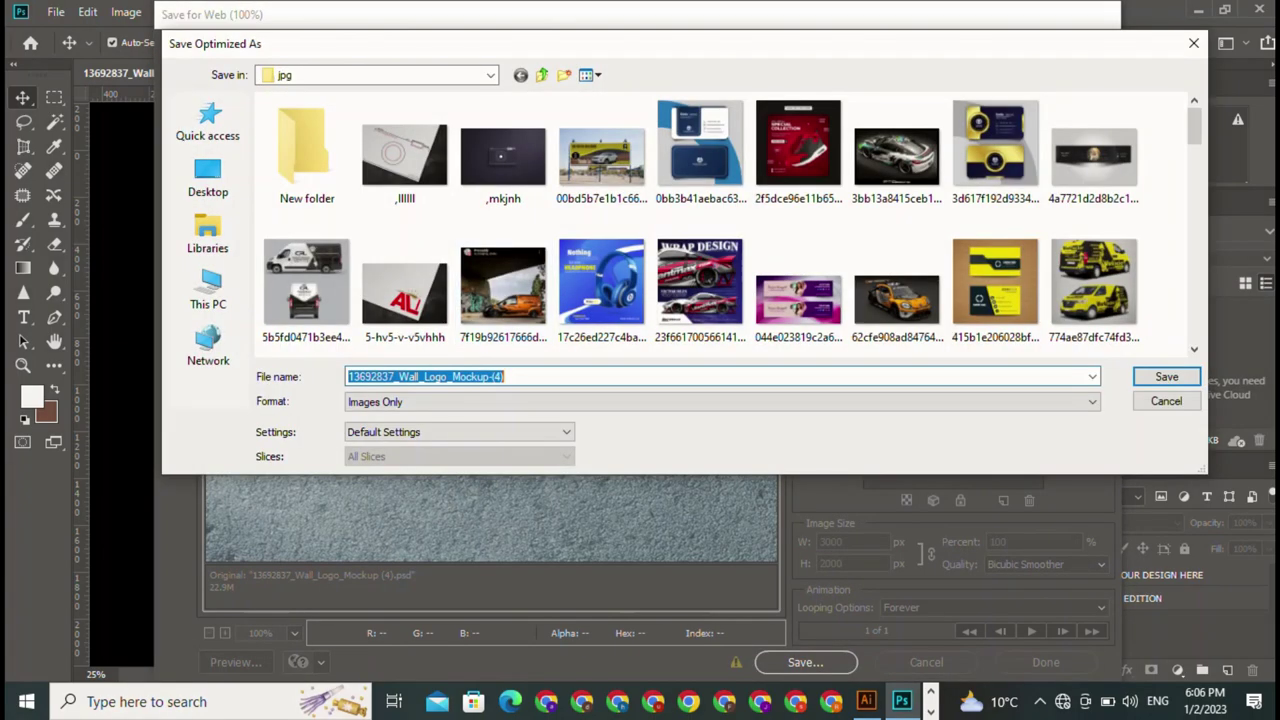
pyautogui.press('Right')
pyautogui.write('vvvv')
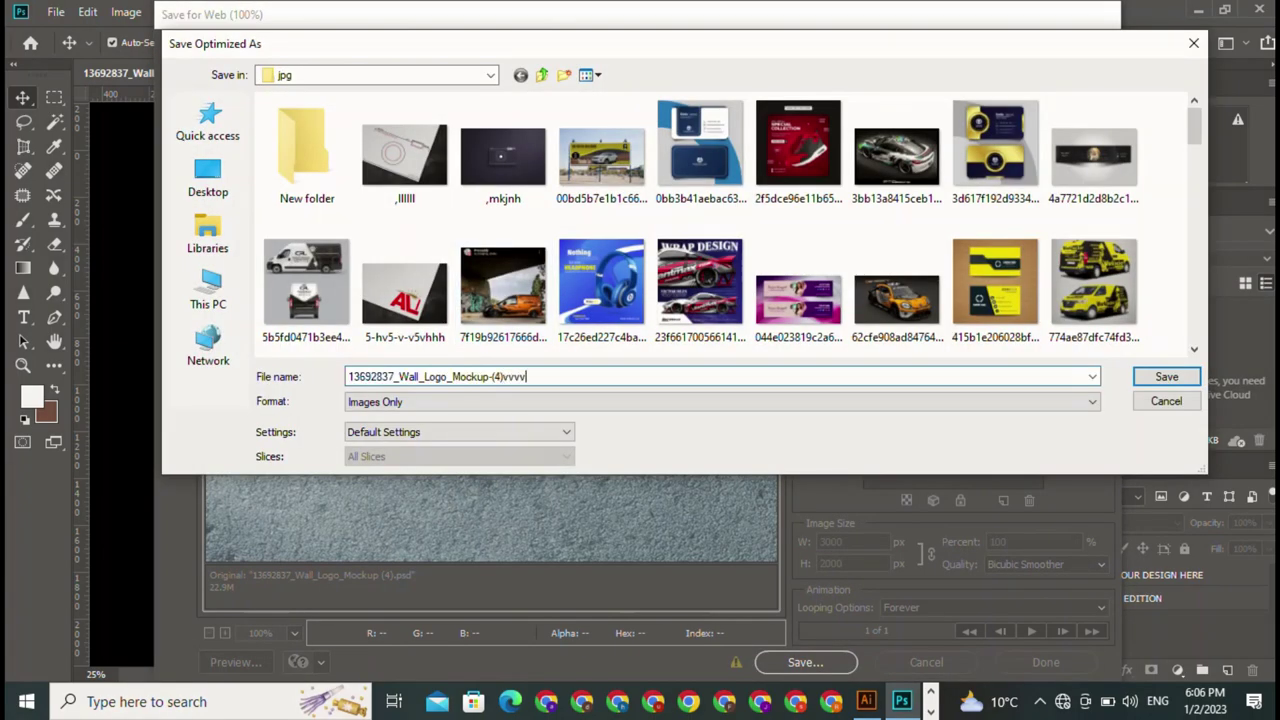
pyautogui.press('Return')
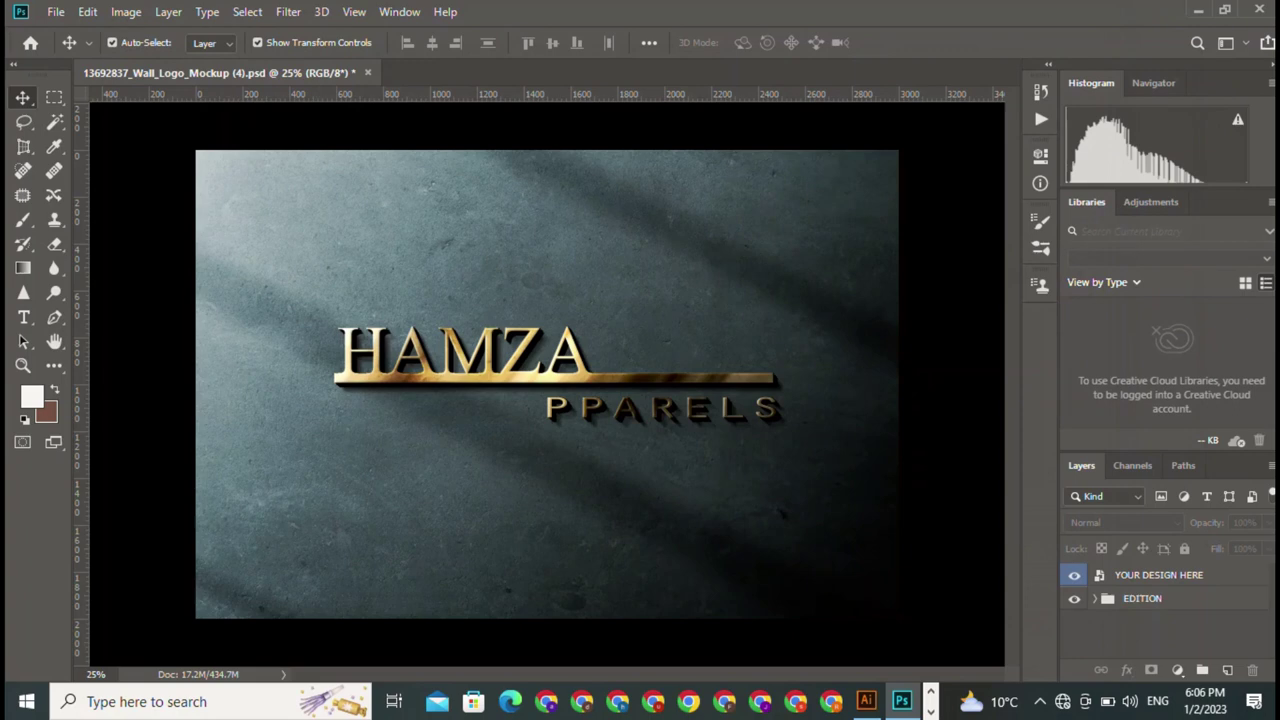
pyautogui.click(367, 72)
# Step: Discard the wall mockup's changes and delete the HAMZA PPARELS logo from Illustrator's artboard
pyautogui.click(638, 285)
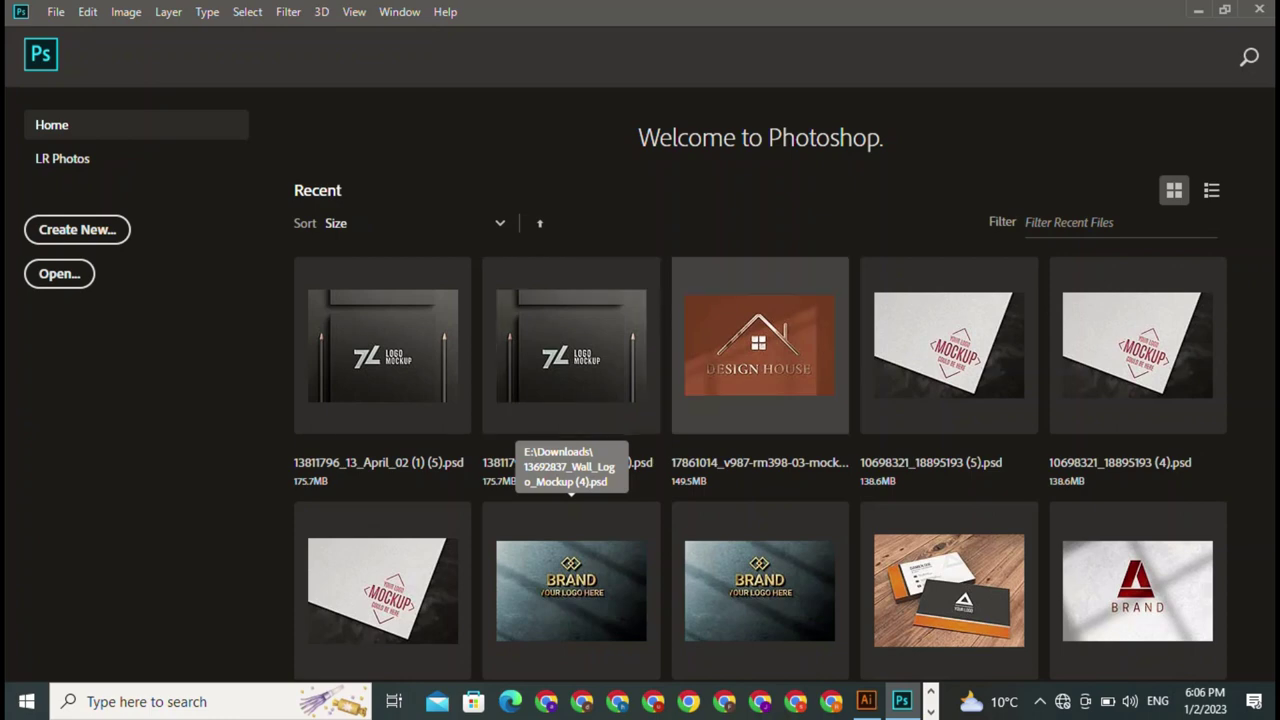
pyautogui.moveTo(866, 701)
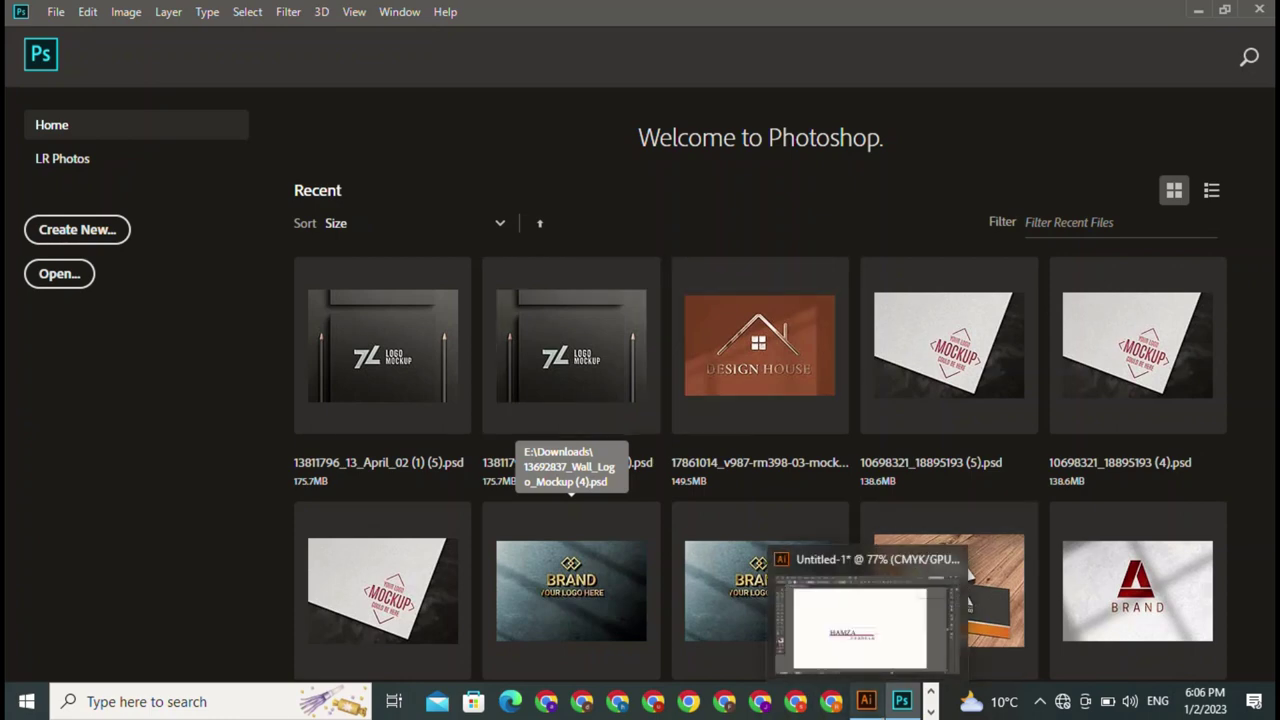
pyautogui.click(968, 600)
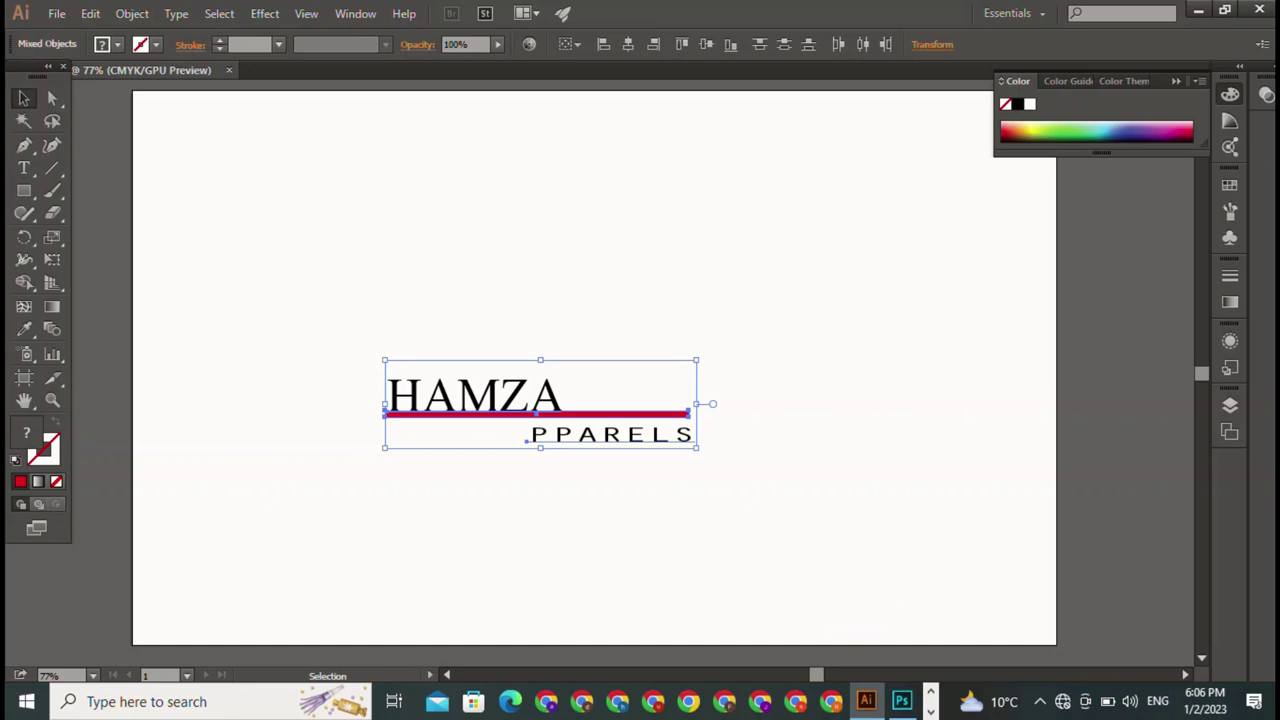
pyautogui.press('Delete')
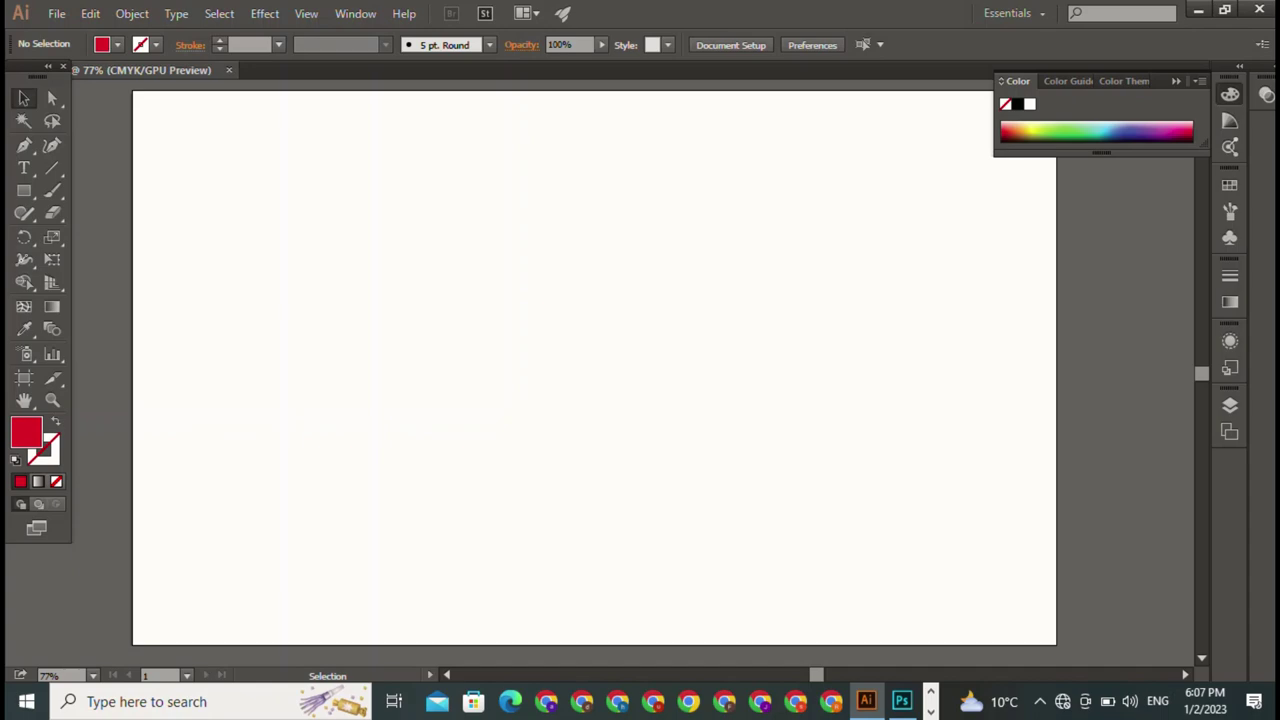
pyautogui.click(901, 701)
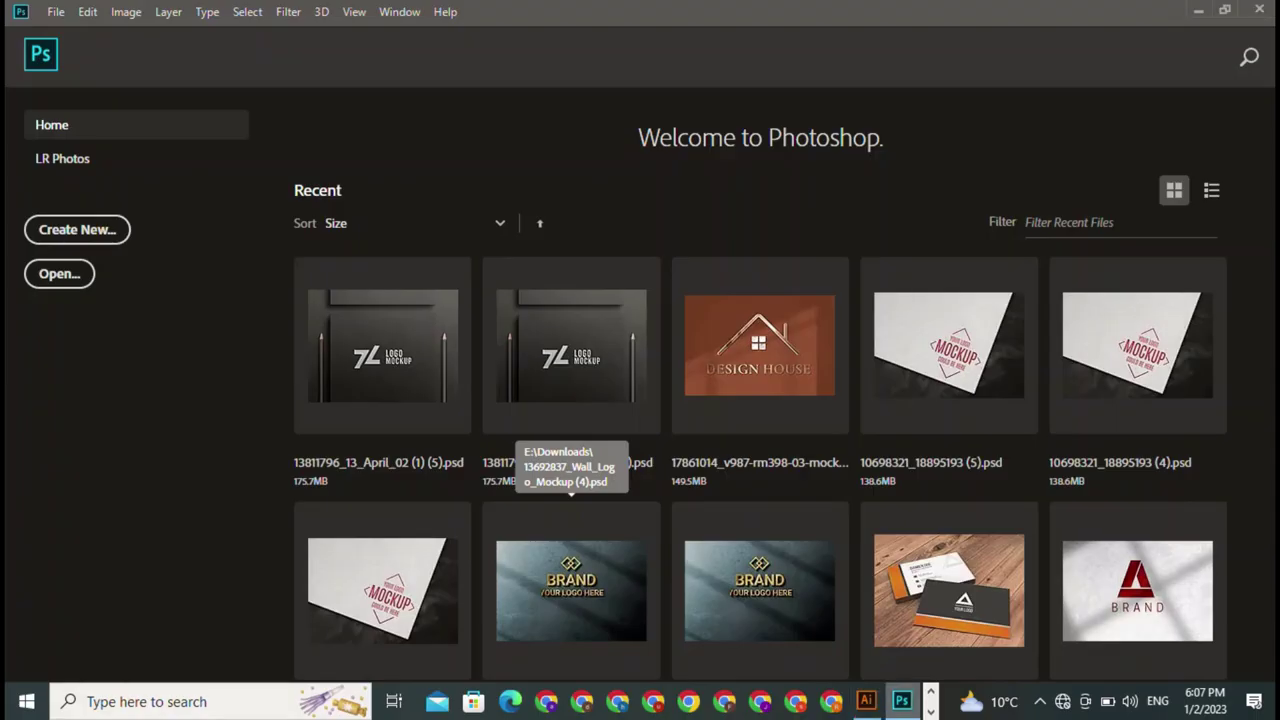
pyautogui.click(866, 701)
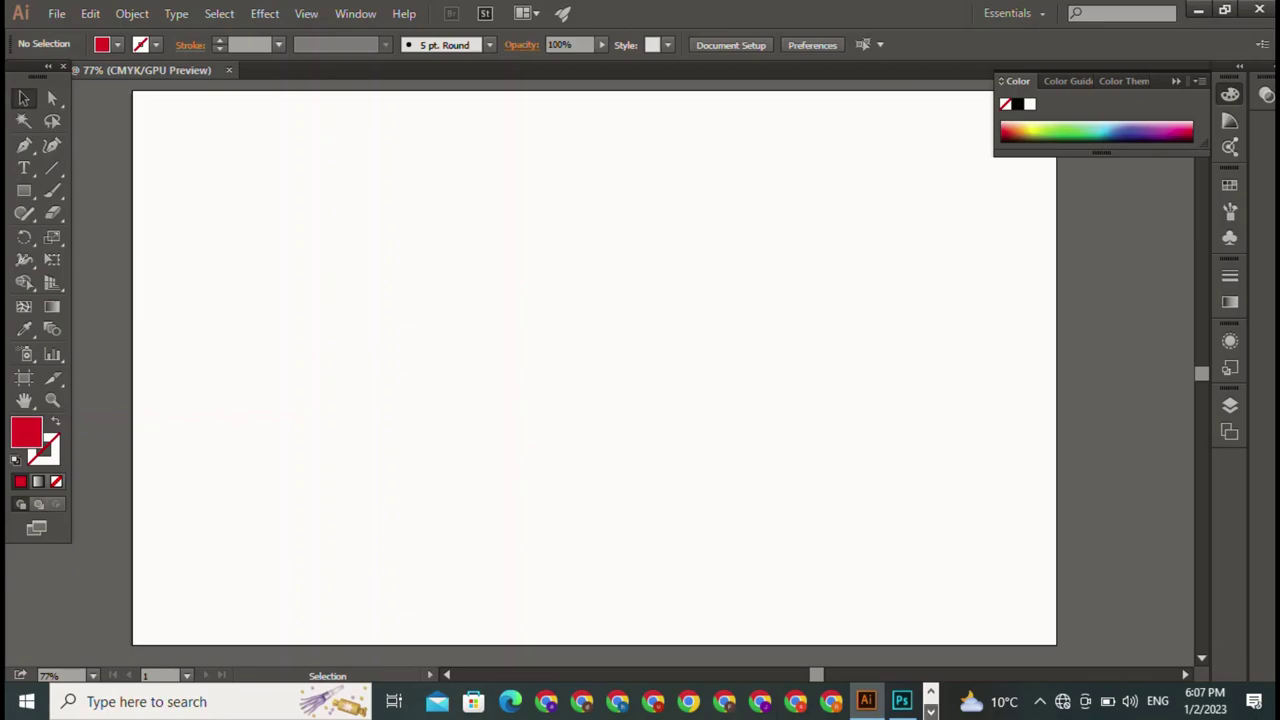